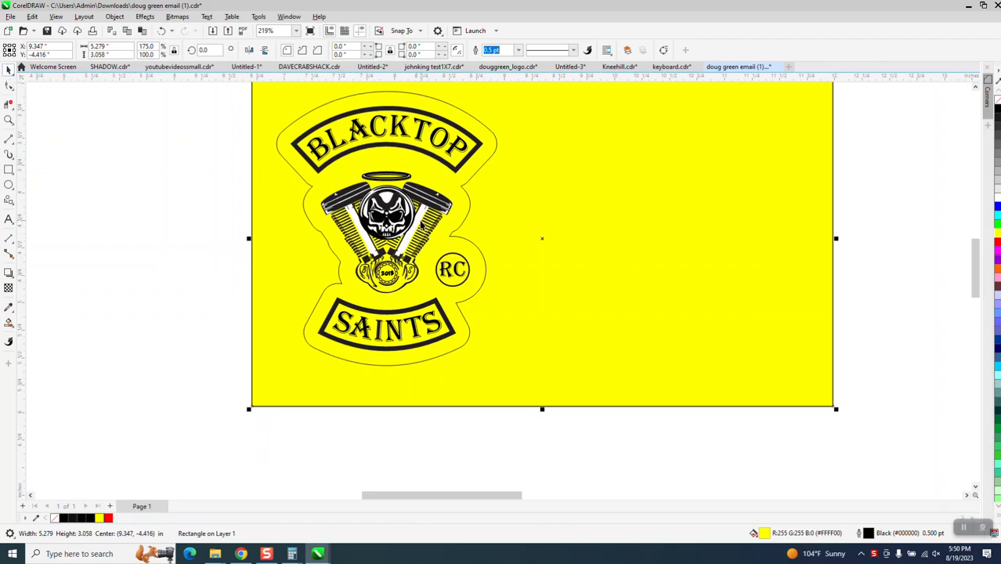
- Examine the Blacktop Saints logo and the contour around it up close
{"action": "left_click", "coordinate": [419, 225]}
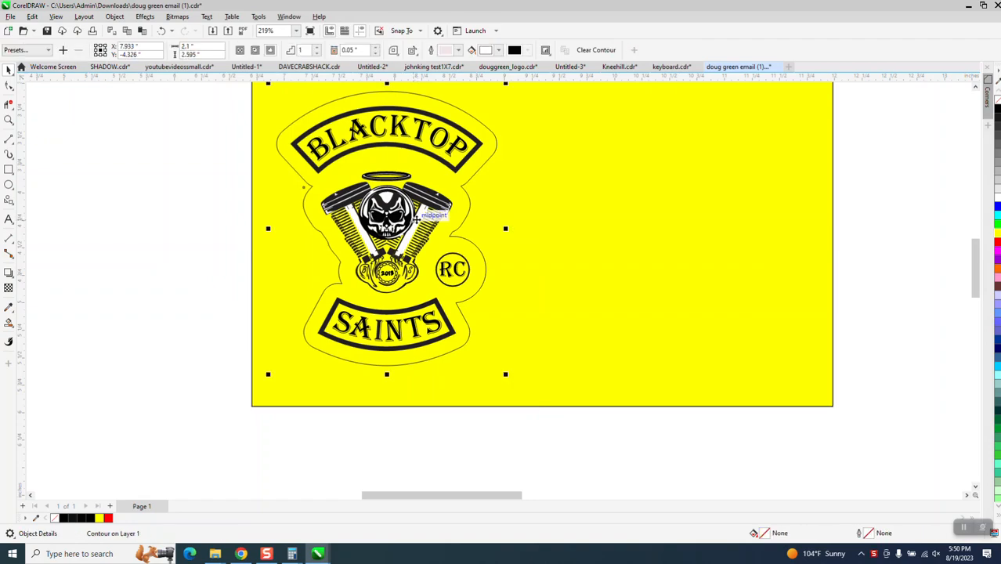
{"action": "left_click", "coordinate": [9, 120]}
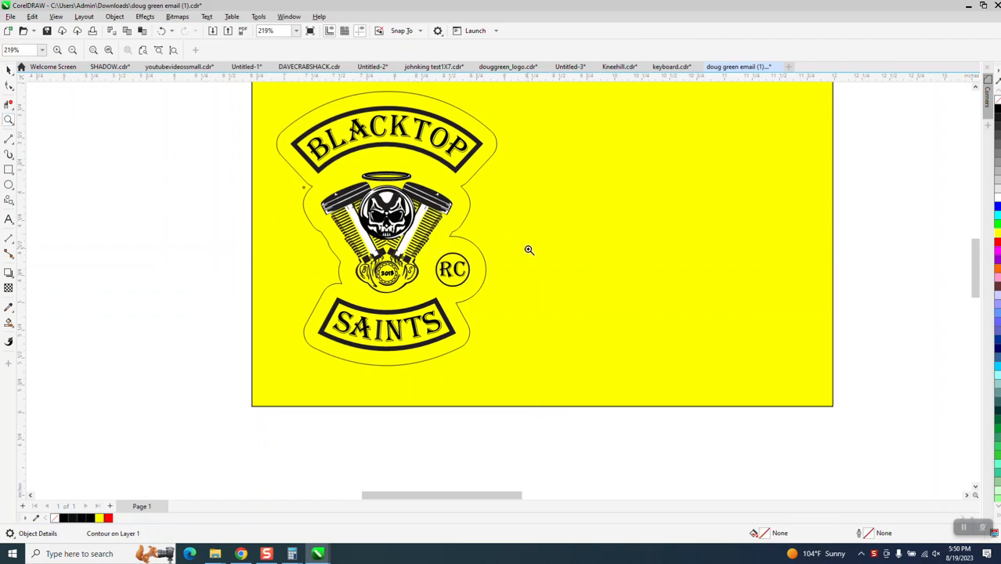
{"action": "left_click", "coordinate": [9, 69]}
{"action": "left_click", "coordinate": [9, 120]}
{"action": "left_click_drag", "start_coordinate": [239, 123], "coordinate": [665, 430]}
{"action": "left_click", "coordinate": [16, 72]}
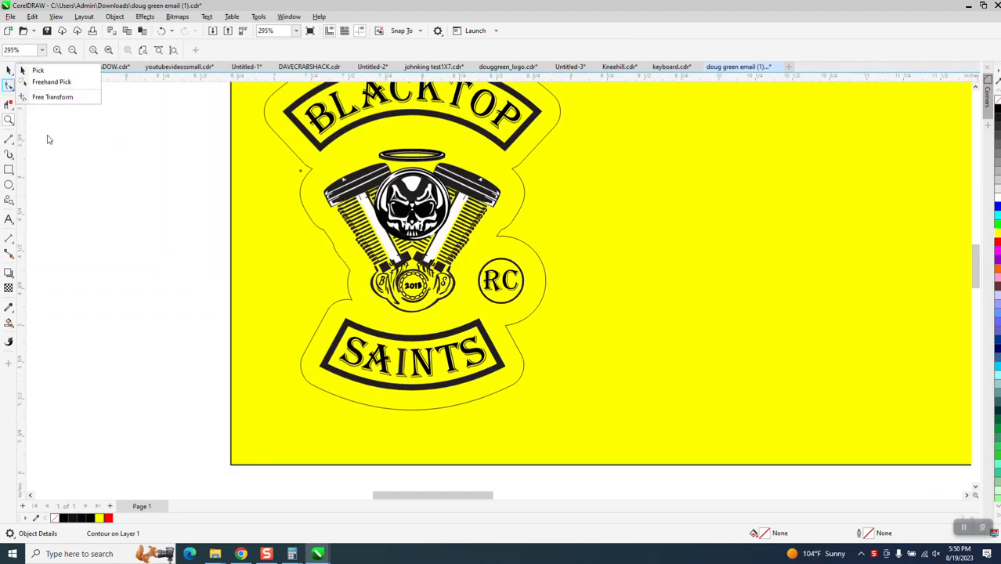
{"action": "left_click", "coordinate": [58, 147]}
{"action": "scroll", "coordinate": [364, 224], "scroll_direction": "down", "scroll_amount": 4}
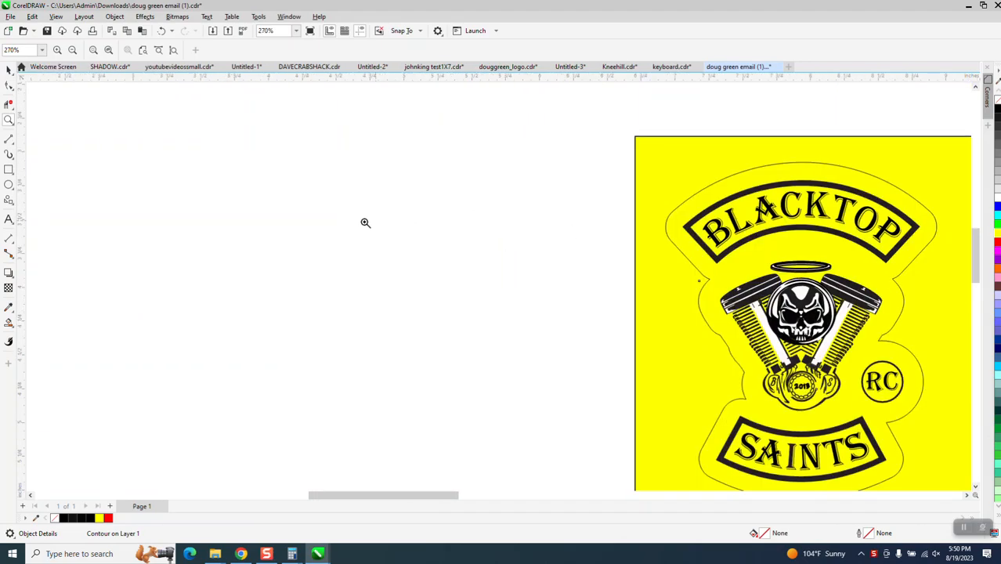
{"action": "left_click_drag", "start_coordinate": [492, 189], "coordinate": [738, 378]}
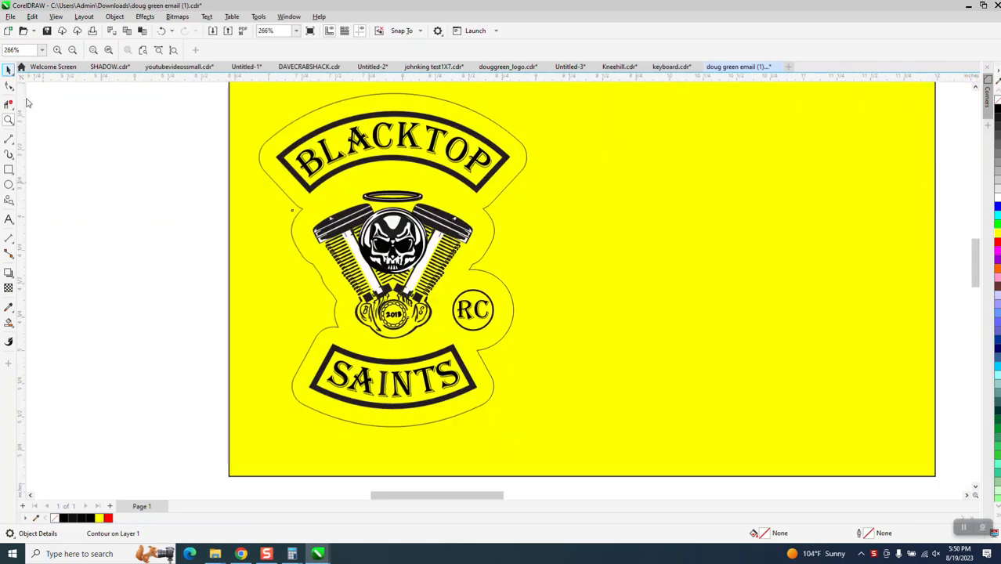
{"action": "left_click", "coordinate": [9, 69]}
{"action": "left_click", "coordinate": [471, 206]}
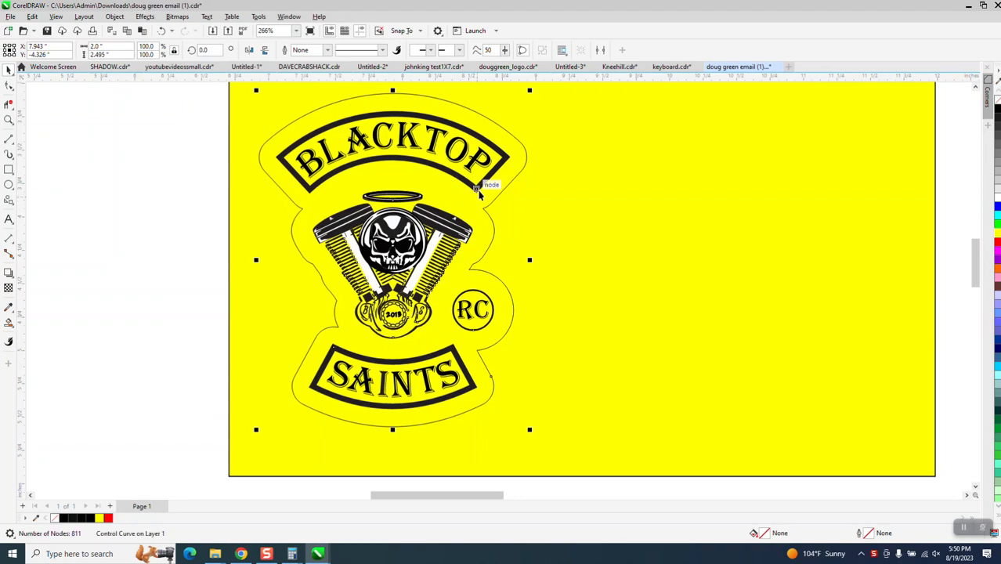
{"action": "key", "text": "Escape"}
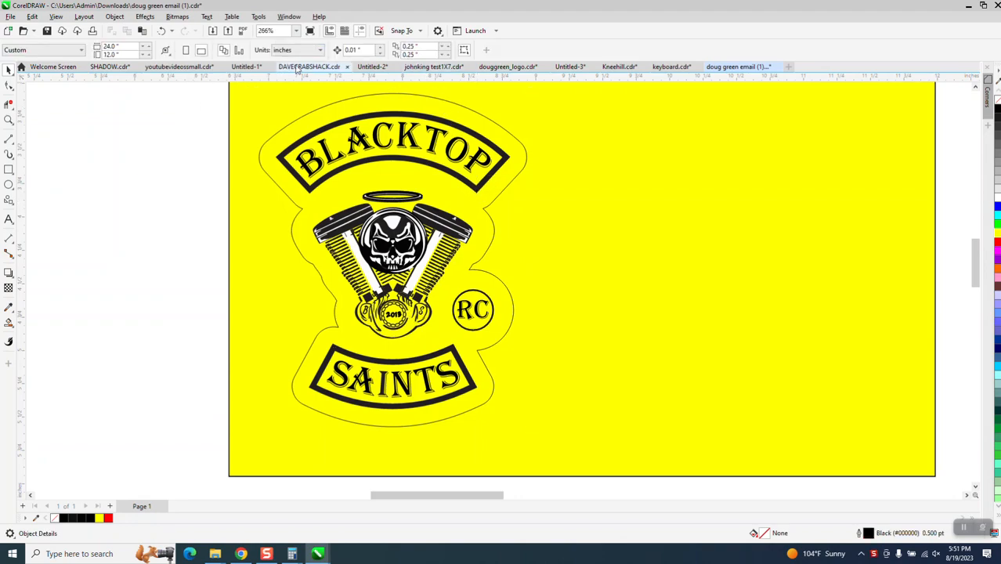
- Set the nudge distance to 2.5 inches and move the hidden contour group around the logo that far to the right
{"action": "triple_click", "coordinate": [359, 50]}
{"action": "type", "text": "2.5"}
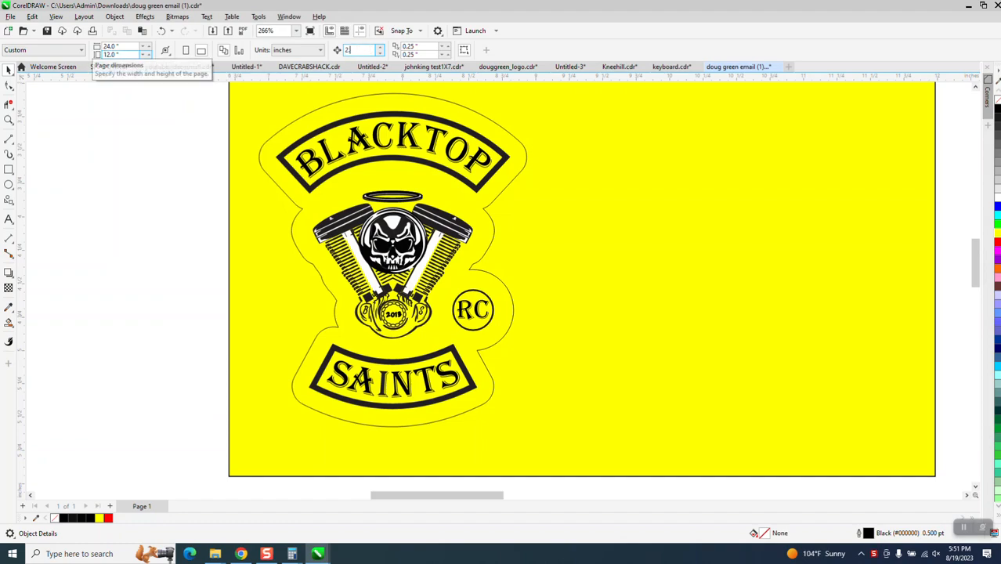
{"action": "left_click", "coordinate": [512, 167]}
{"action": "key", "text": "Right"}
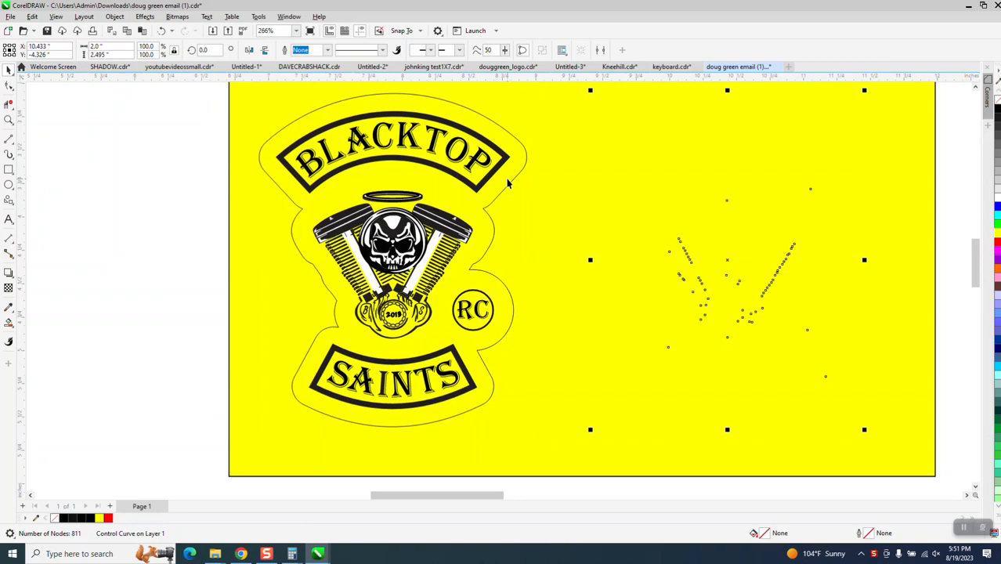
- Switch to Wireframe view and compare the hidden contour before and after its move by undoing and redoing it
{"action": "left_click", "coordinate": [56, 18]}
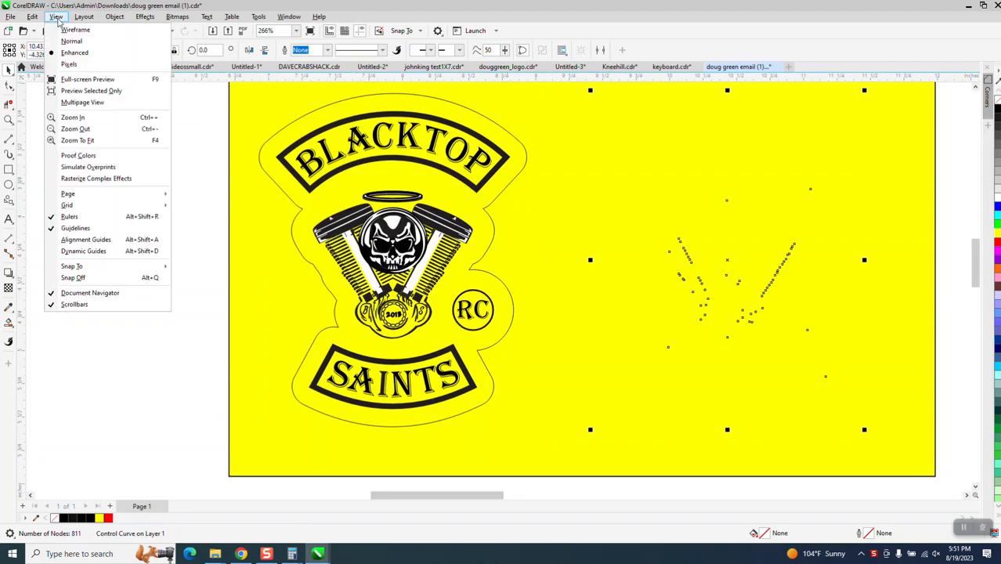
{"action": "left_click", "coordinate": [72, 32]}
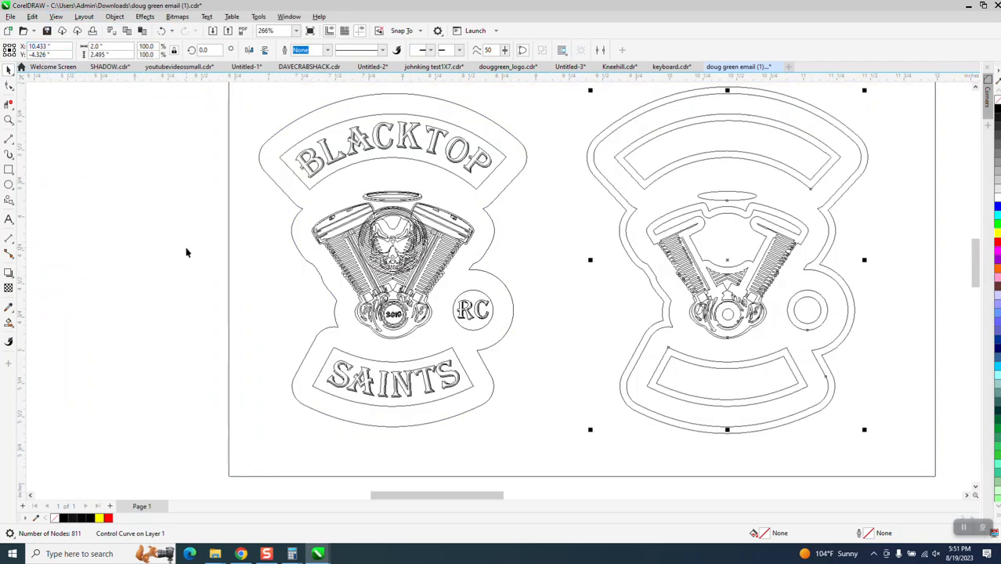
{"action": "left_click", "coordinate": [162, 30]}
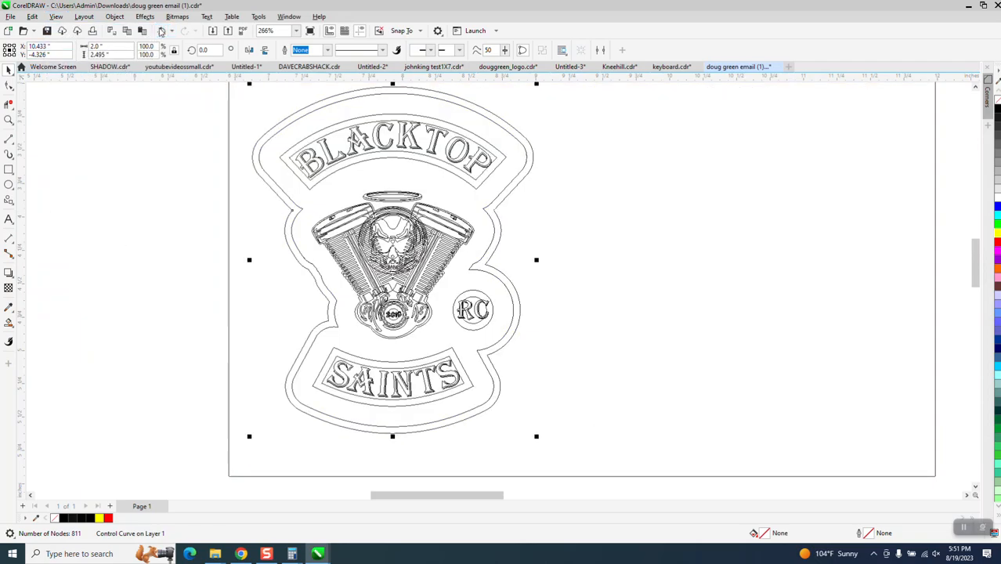
{"action": "left_click", "coordinate": [187, 31]}
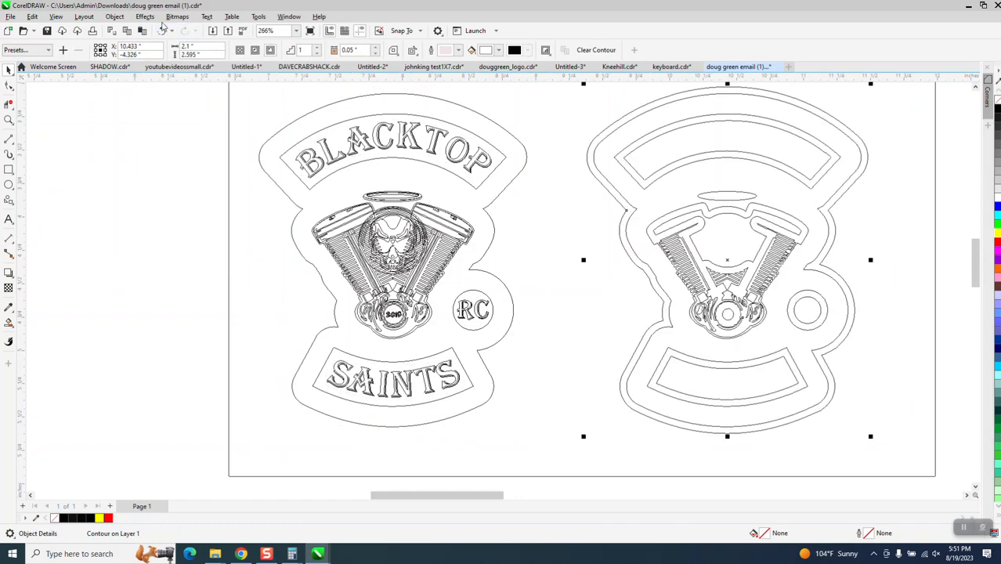
- Return the drawing to Enhanced view, nudge the hidden contour group back and forth once, and deselect it
{"action": "left_click", "coordinate": [84, 17]}
{"action": "mouse_move", "coordinate": [56, 17]}
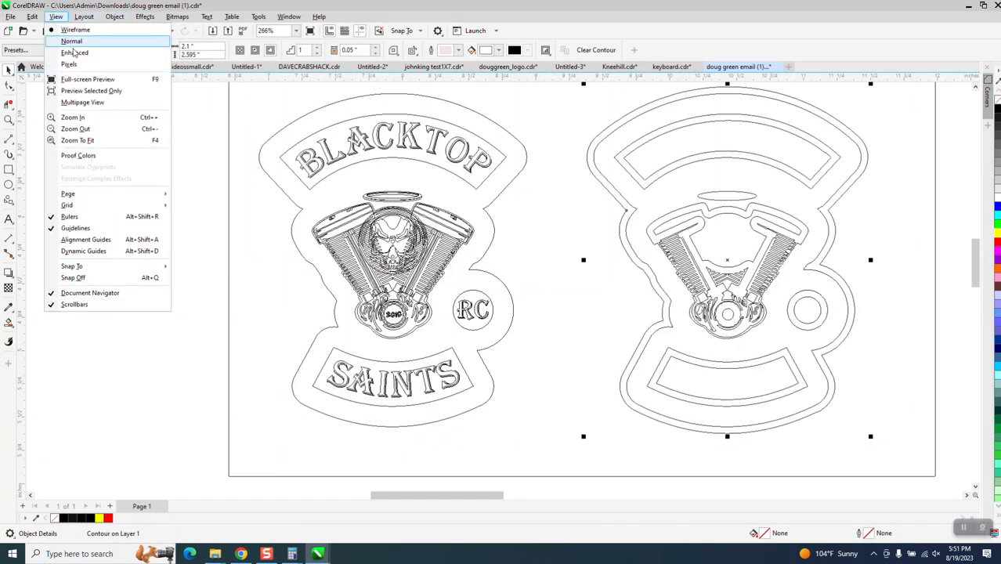
{"action": "left_click", "coordinate": [76, 60]}
{"action": "scroll", "coordinate": [102, 177], "scroll_direction": "down", "scroll_amount": 2}
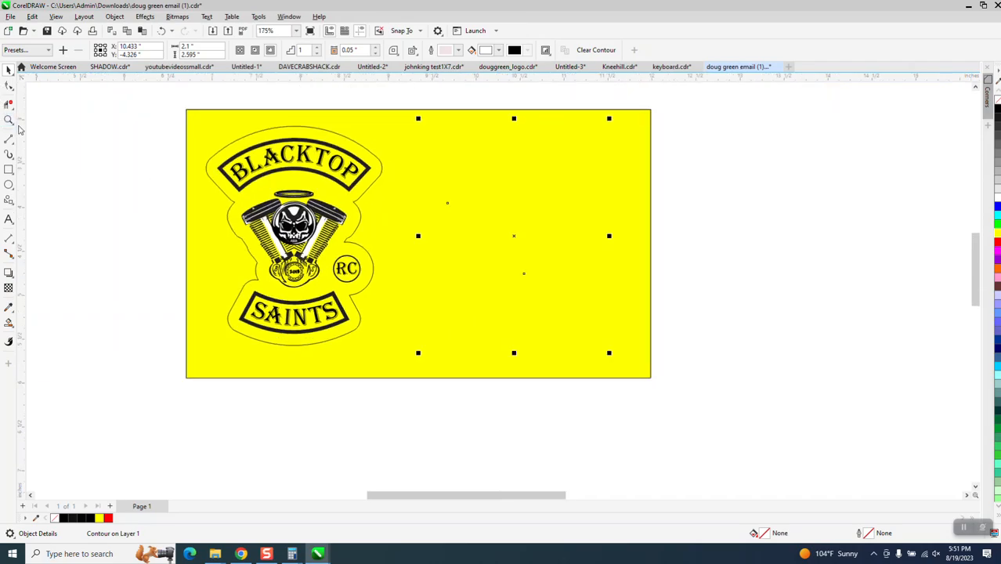
{"action": "key", "text": "Left"}
{"action": "key", "text": "Right"}
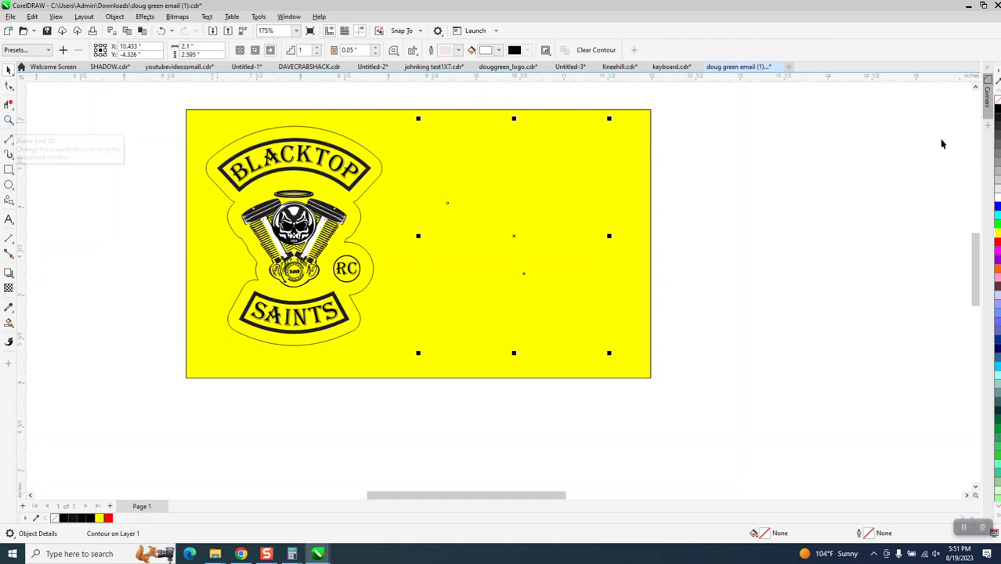
{"action": "key", "text": "Escape"}
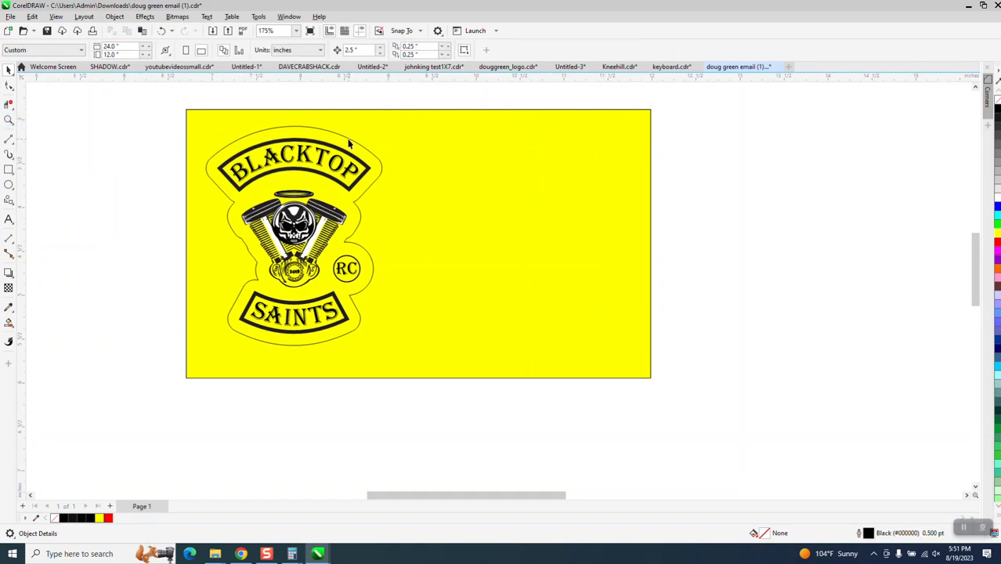
- Move the logo's outer cut line 2.5 inches right and apply a one-step inside contour with a 0.05 inch offset and rounded corners
{"action": "left_click", "coordinate": [380, 164]}
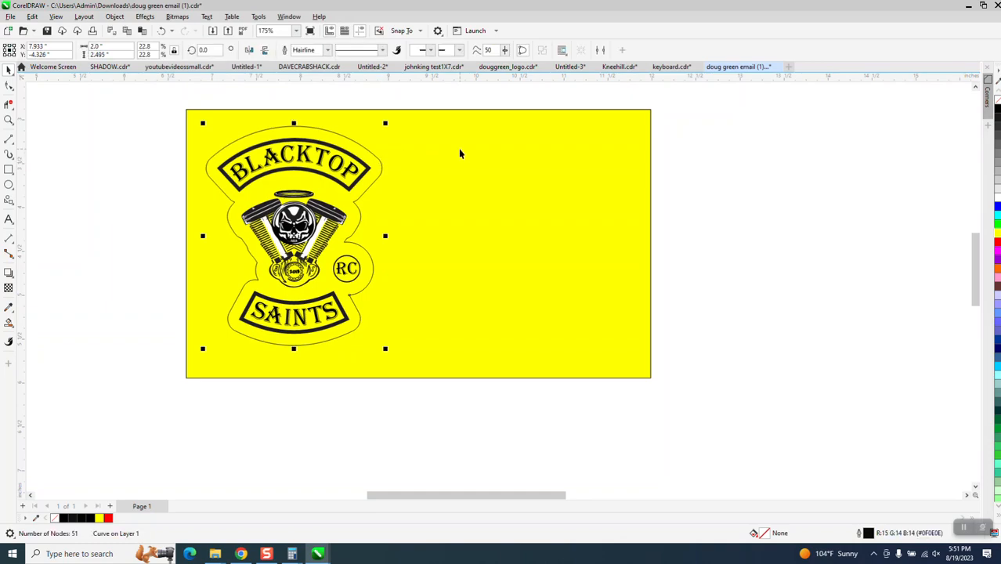
{"action": "key", "text": "Right"}
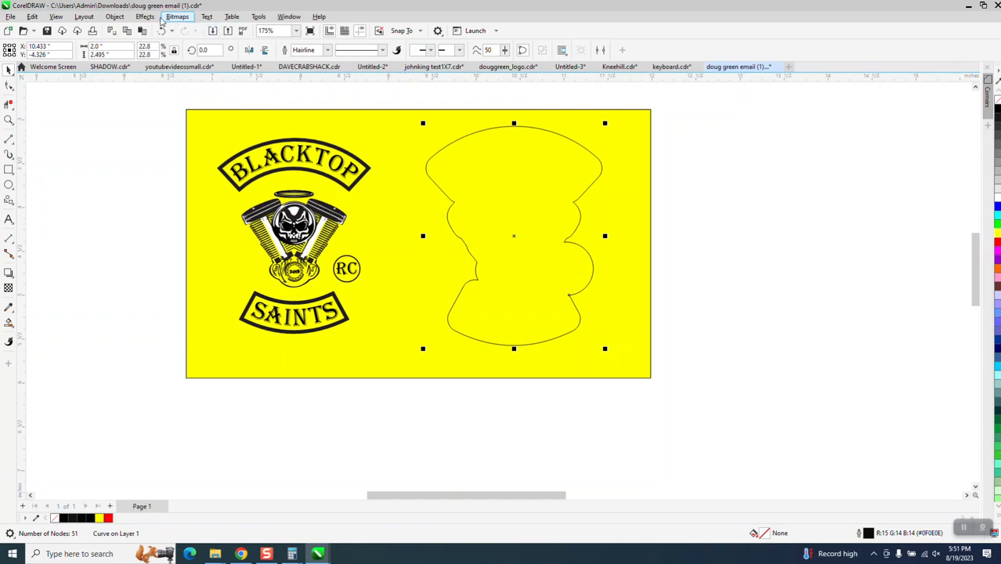
{"action": "left_click", "coordinate": [146, 16]}
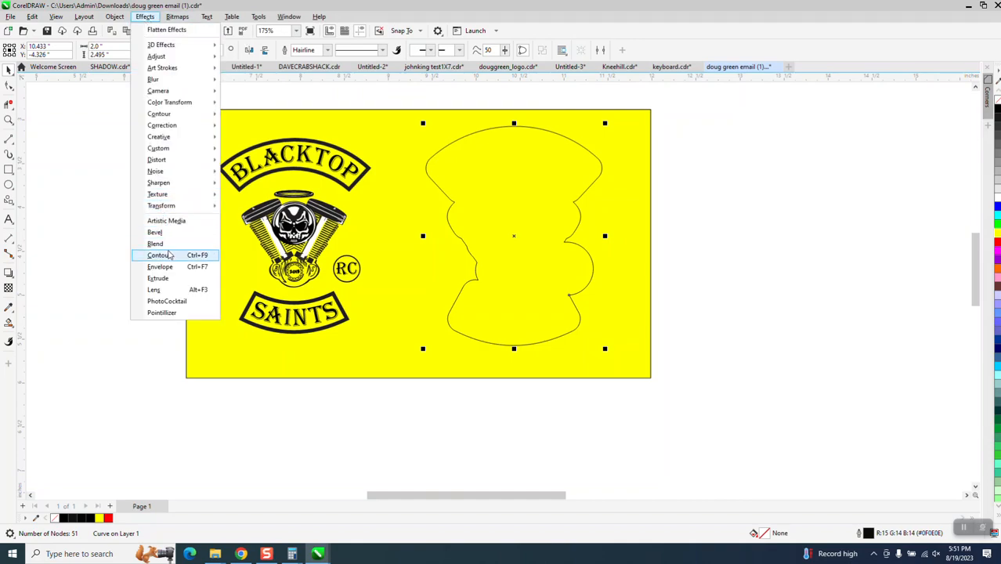
{"action": "left_click", "coordinate": [160, 255]}
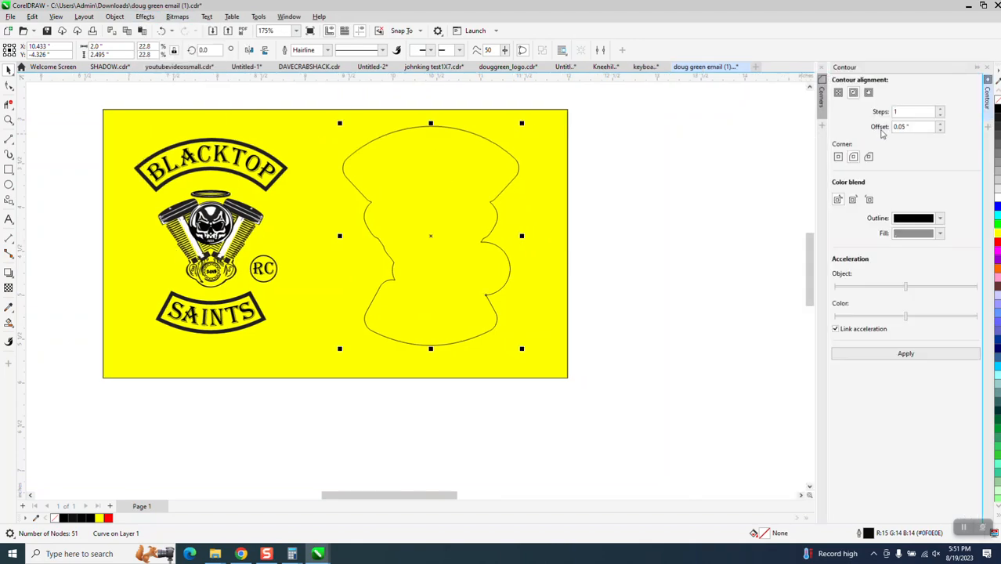
{"action": "left_click", "coordinate": [854, 93]}
{"action": "left_click", "coordinate": [854, 157]}
{"action": "left_click", "coordinate": [917, 355]}
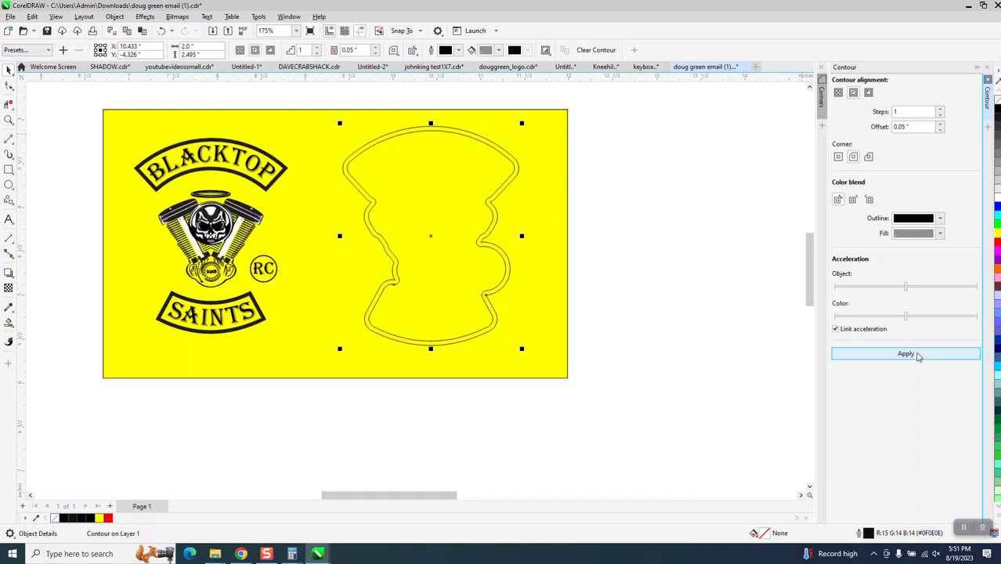
- Break the new contour apart into separate outer and inner curves
{"action": "left_click", "coordinate": [114, 16]}
{"action": "left_click", "coordinate": [145, 258]}
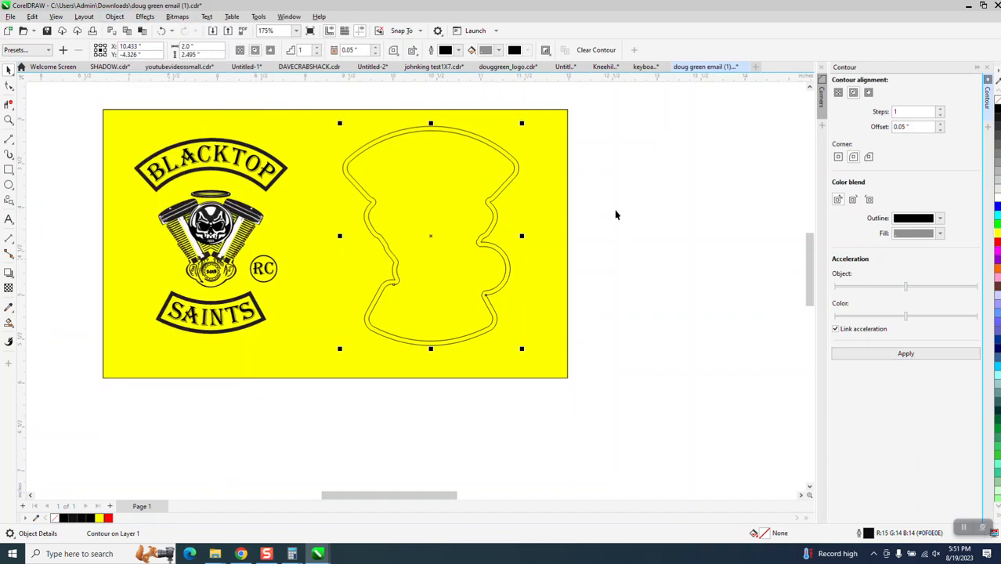
{"action": "left_click", "coordinate": [716, 197]}
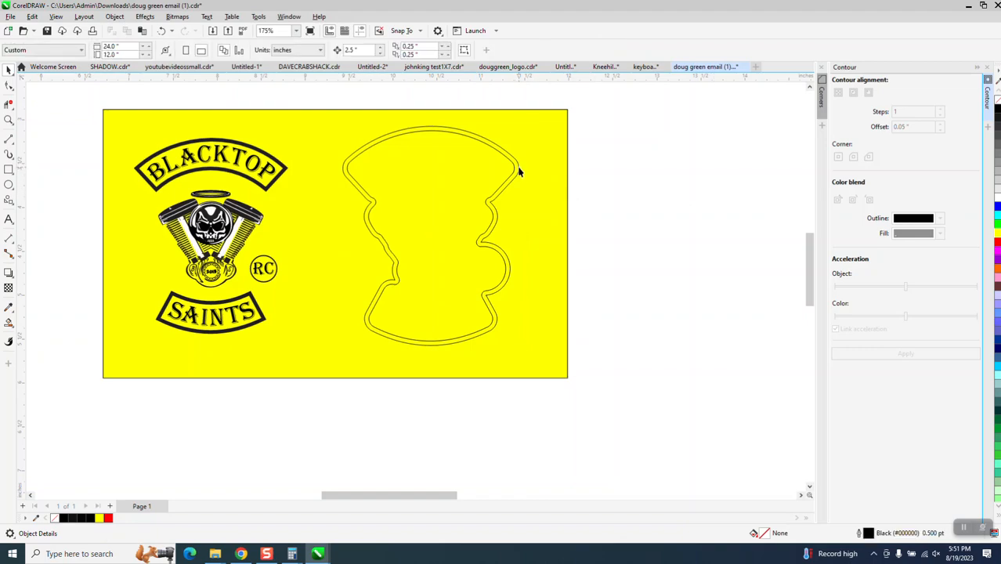
- Move the outer curve 2.5 inches left so it surrounds the logo again, and color its outline red
{"action": "left_click", "coordinate": [519, 167]}
{"action": "key", "text": "Left"}
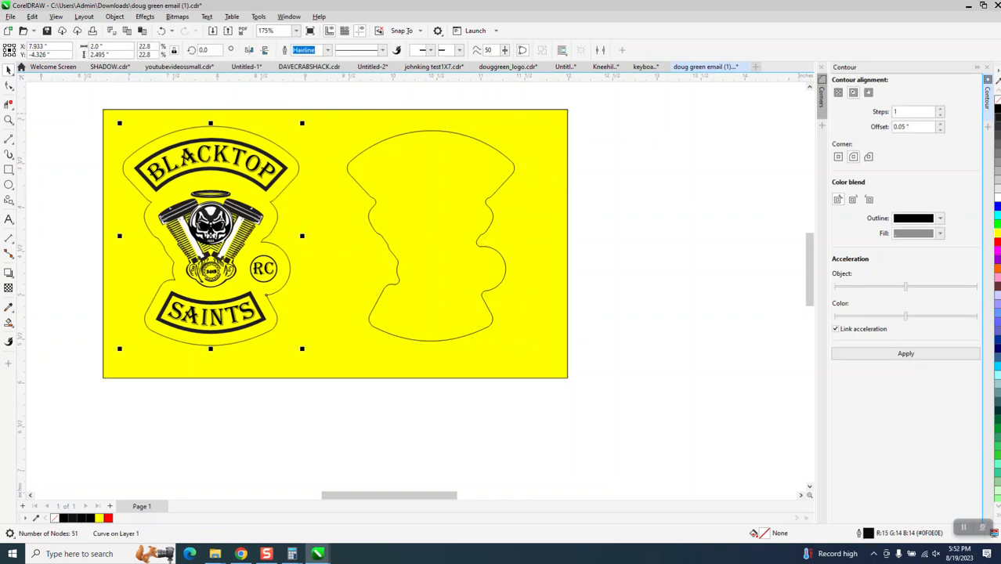
{"action": "right_click", "coordinate": [998, 251]}
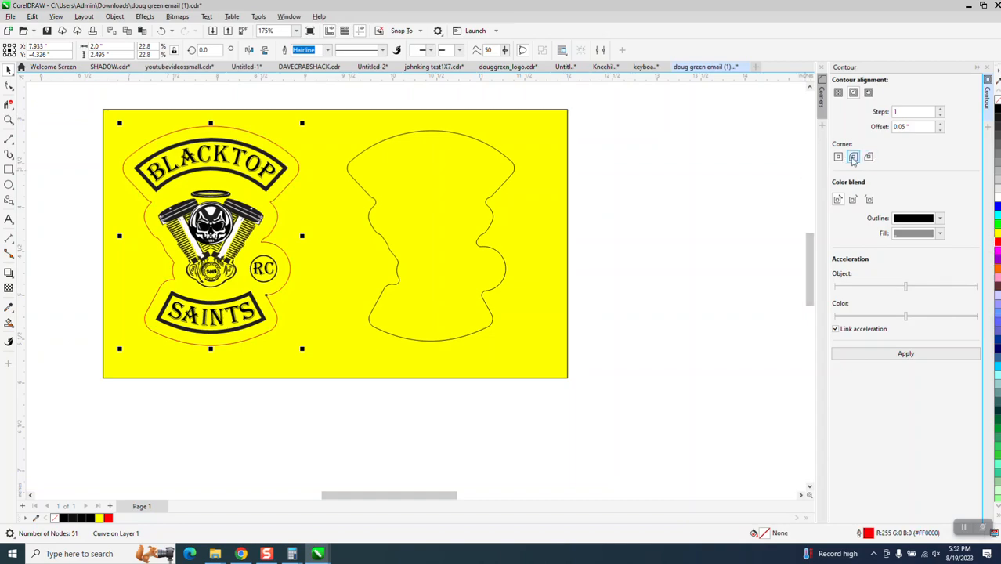
- Set the inner curve's outline width to 1.0 pt
{"action": "left_click", "coordinate": [512, 175]}
{"action": "left_click", "coordinate": [329, 51]}
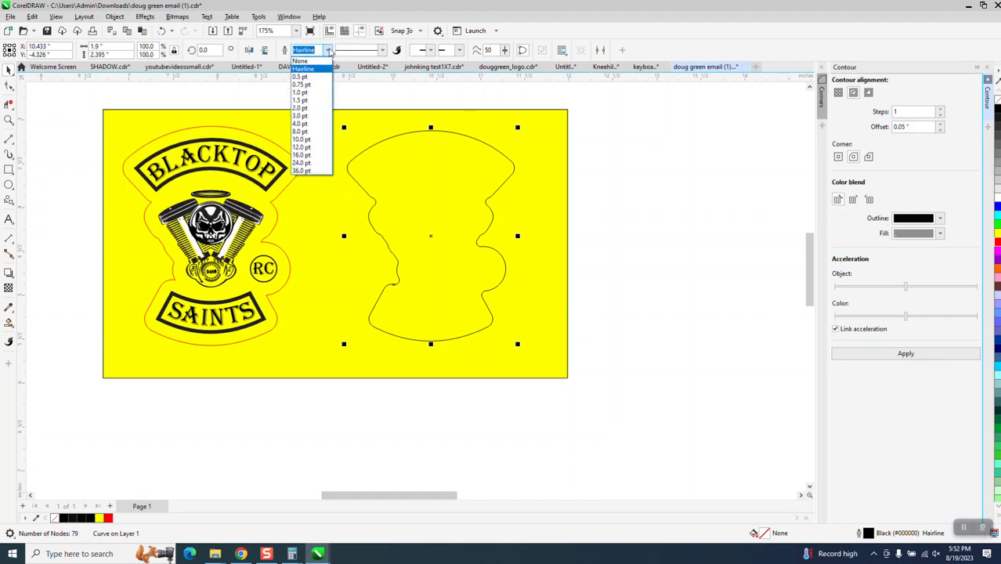
{"action": "left_click", "coordinate": [306, 79]}
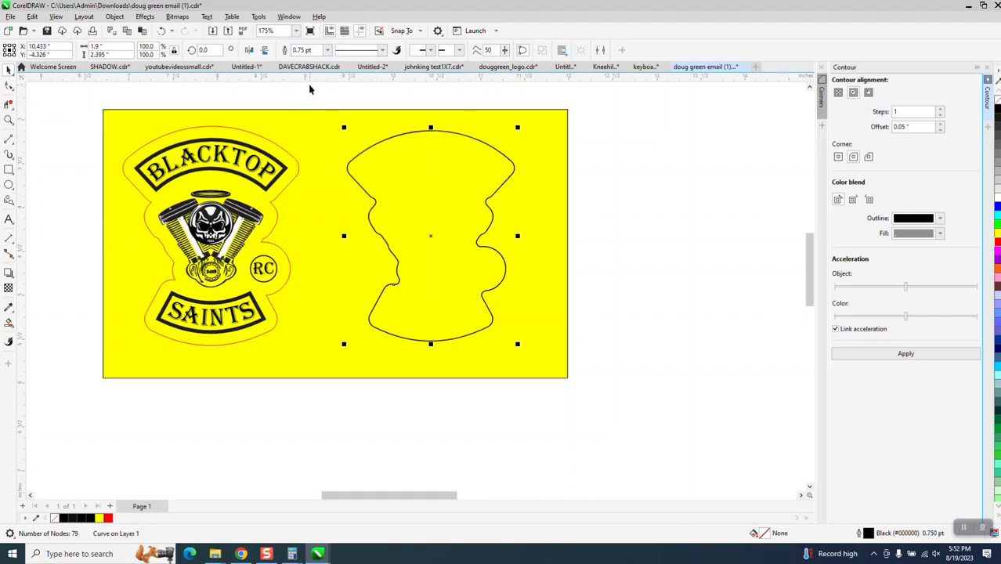
{"action": "left_click", "coordinate": [326, 51]}
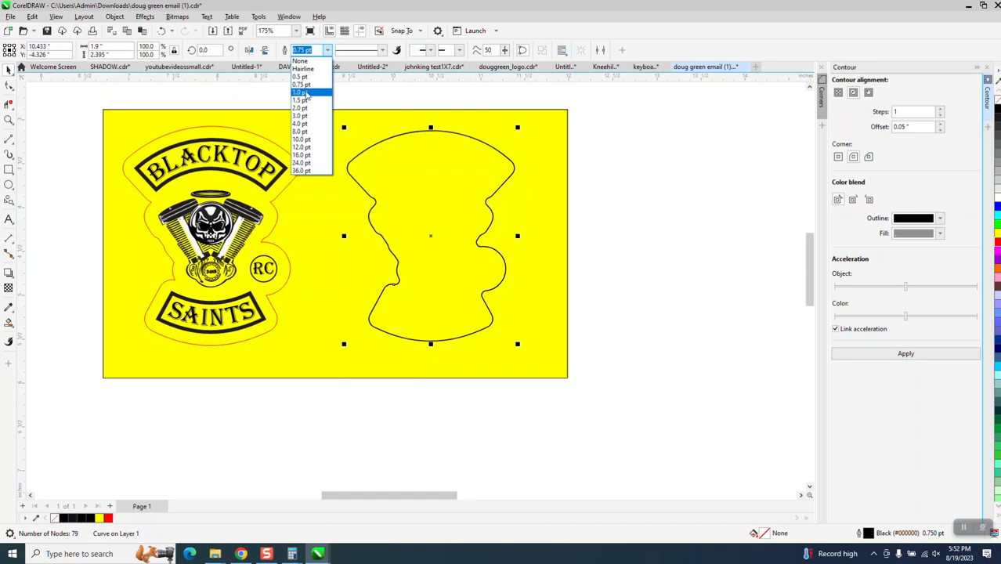
{"action": "left_click", "coordinate": [306, 92]}
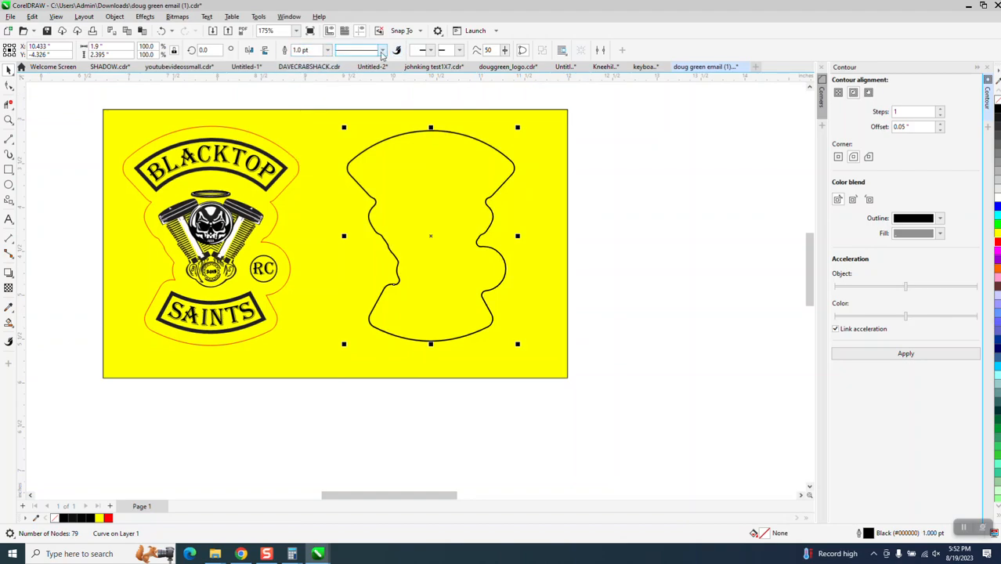
- Apply a dashed line style to the inner curve's outline and close the contour settings
{"action": "left_click", "coordinate": [383, 51]}
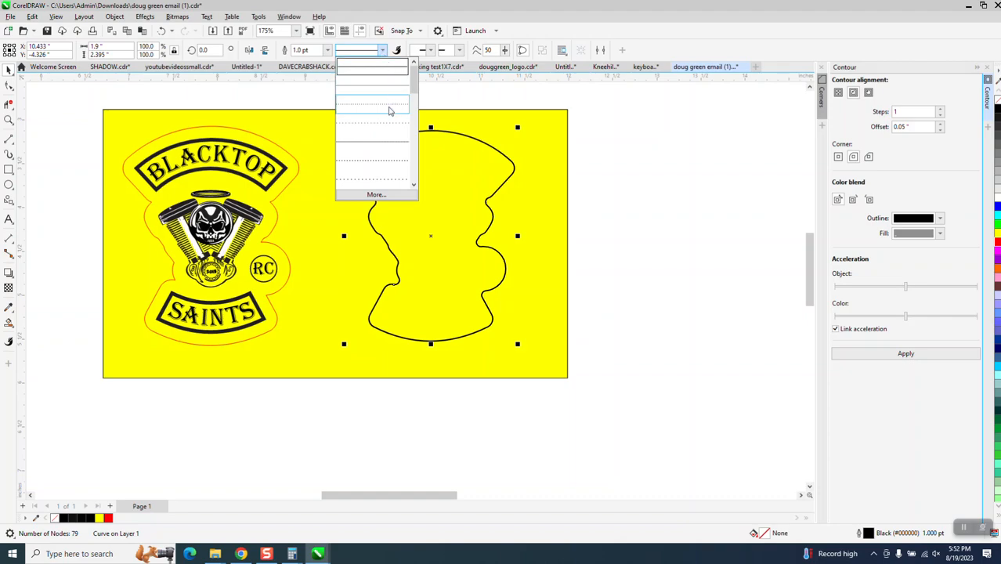
{"action": "left_click", "coordinate": [386, 163]}
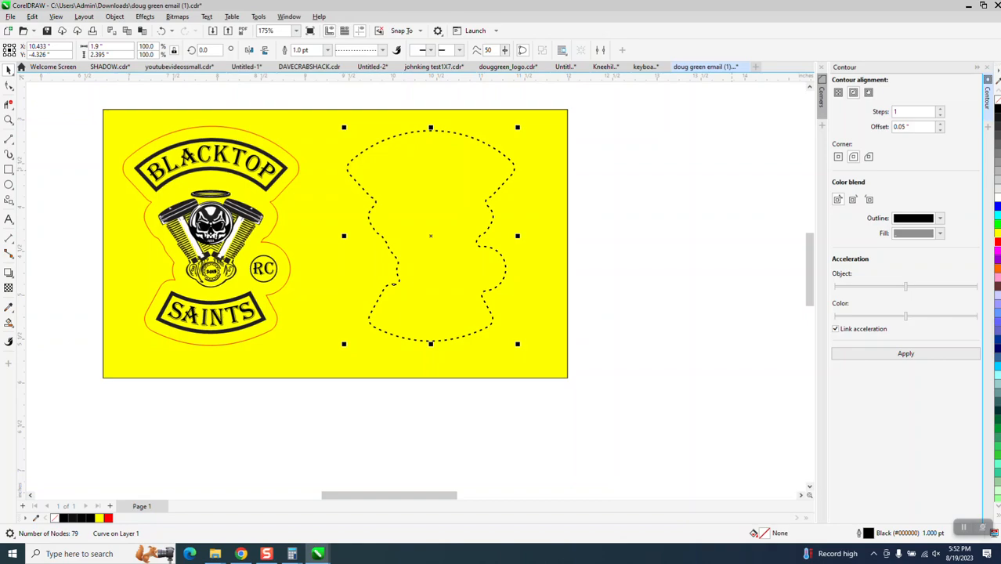
{"action": "left_click", "coordinate": [988, 68]}
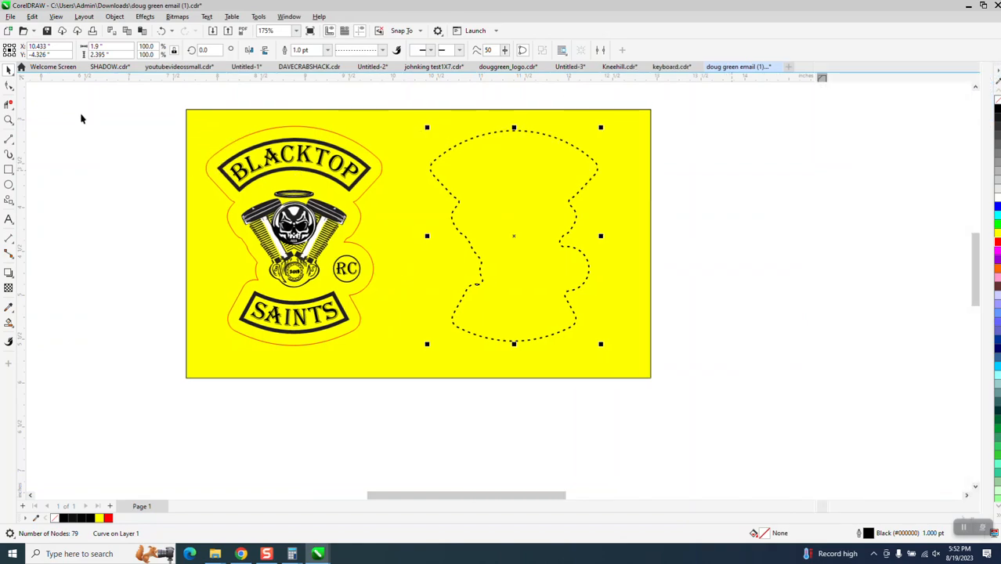
{"action": "left_click", "coordinate": [8, 120]}
{"action": "left_click_drag", "start_coordinate": [403, 130], "coordinate": [732, 289]}
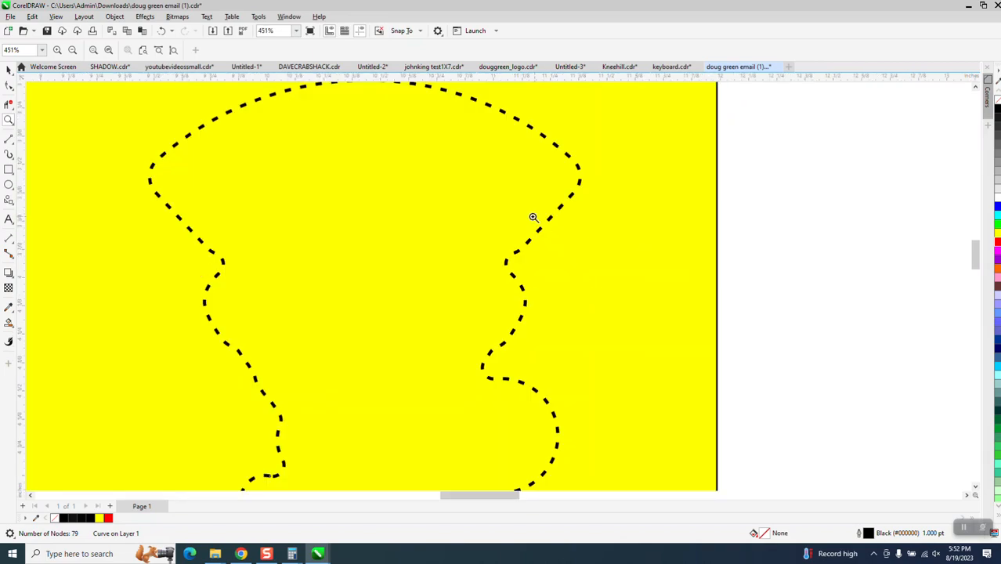
{"action": "scroll", "coordinate": [507, 276], "scroll_direction": "down", "scroll_amount": 2}
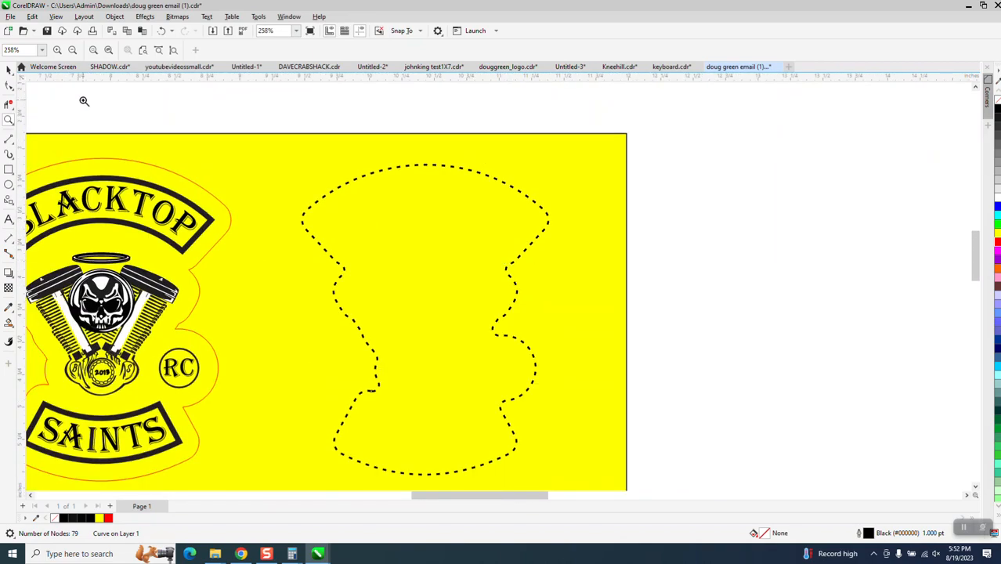
- Try a sparser dotted, a longer dashed and a dense dotted line style on the inner curve's outline
{"action": "left_click", "coordinate": [8, 69]}
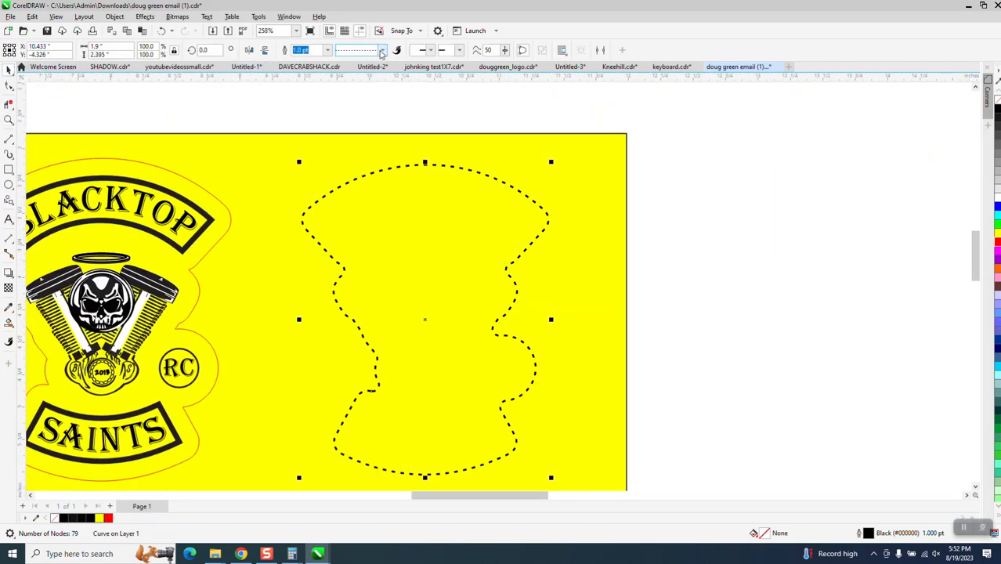
{"action": "left_click", "coordinate": [382, 50]}
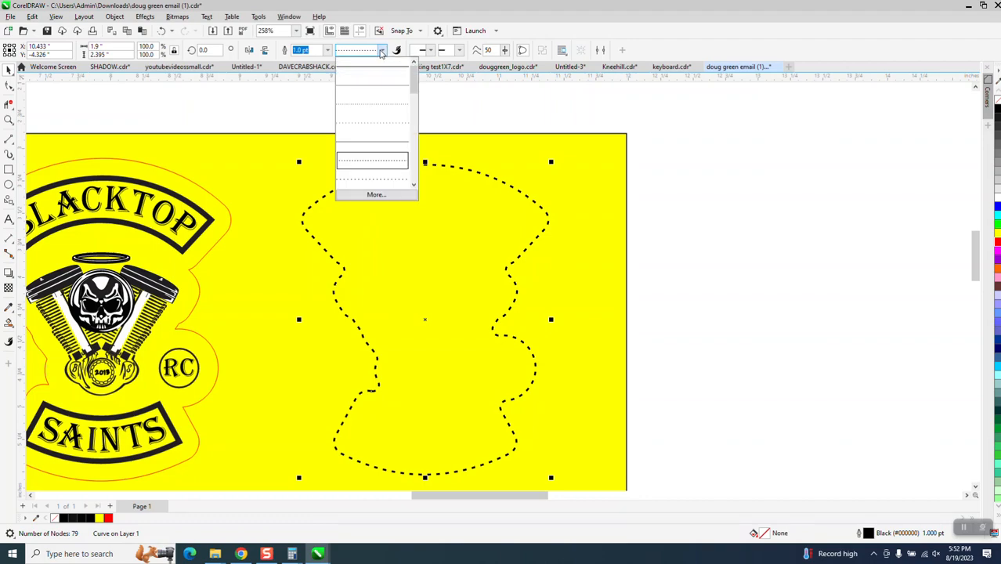
{"action": "left_click", "coordinate": [386, 182]}
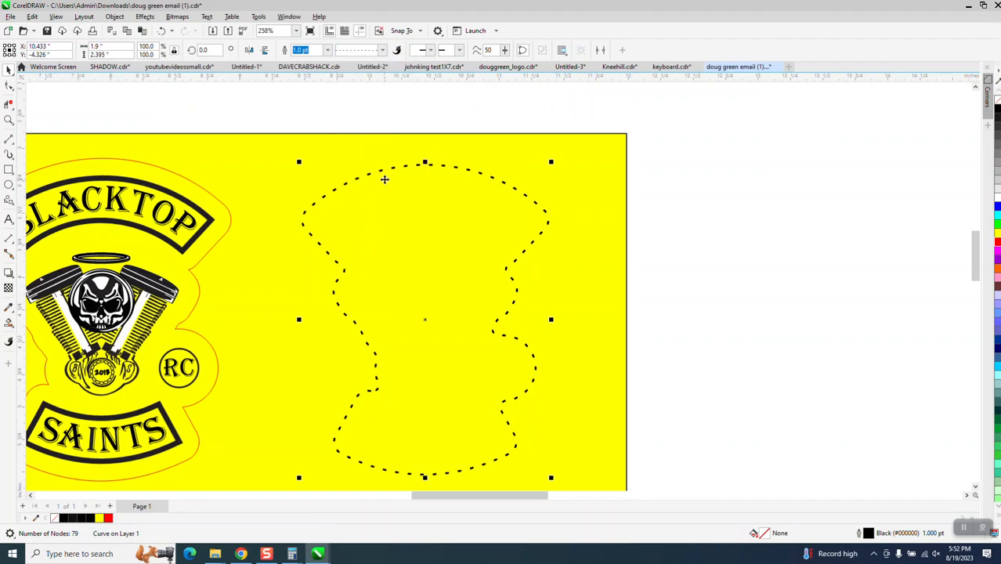
{"action": "left_click", "coordinate": [381, 50]}
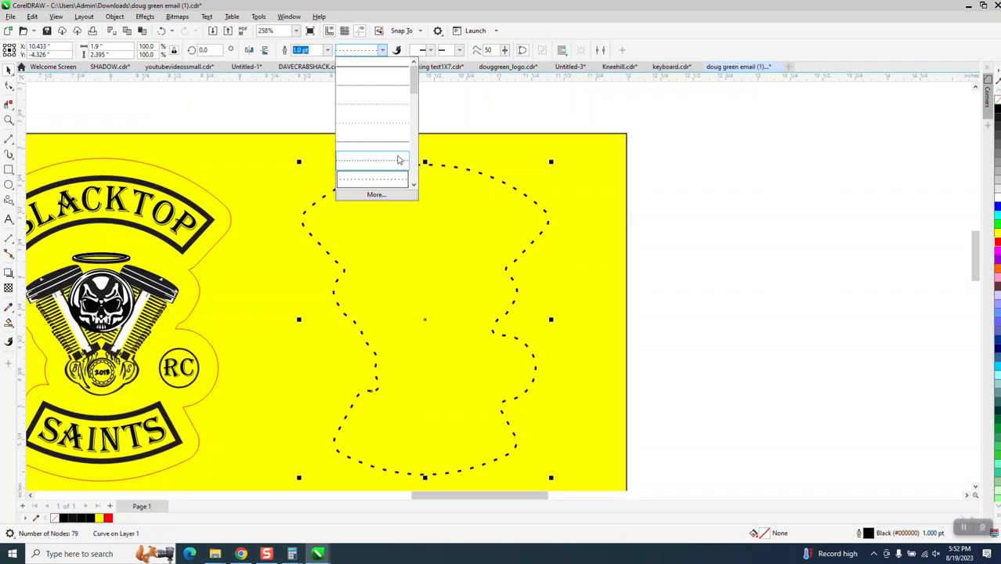
{"action": "left_click_drag", "start_coordinate": [415, 88], "coordinate": [416, 96]}
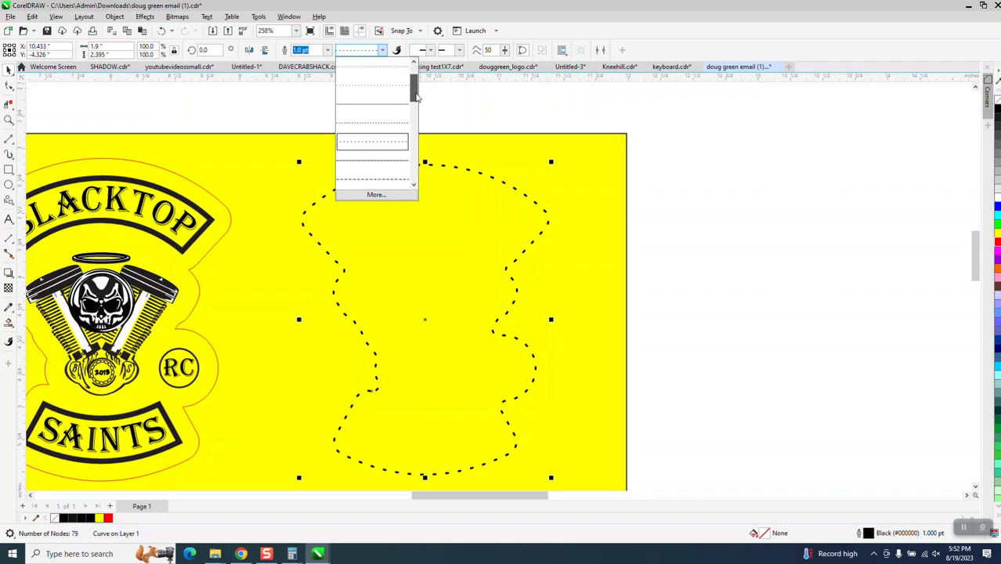
{"action": "left_click", "coordinate": [396, 178]}
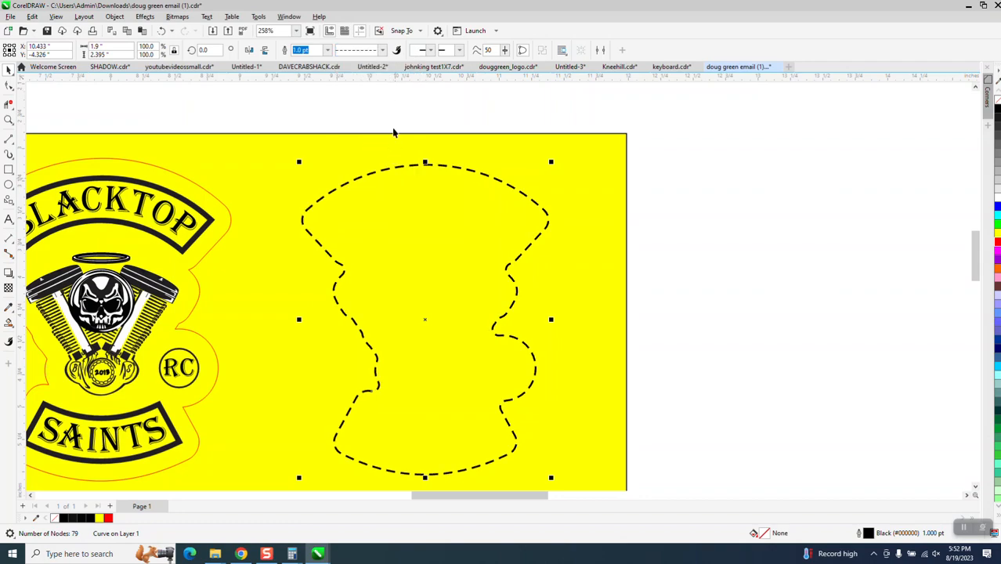
{"action": "left_click", "coordinate": [383, 50]}
{"action": "left_click_drag", "start_coordinate": [416, 108], "coordinate": [415, 74]}
{"action": "left_click", "coordinate": [398, 88]}
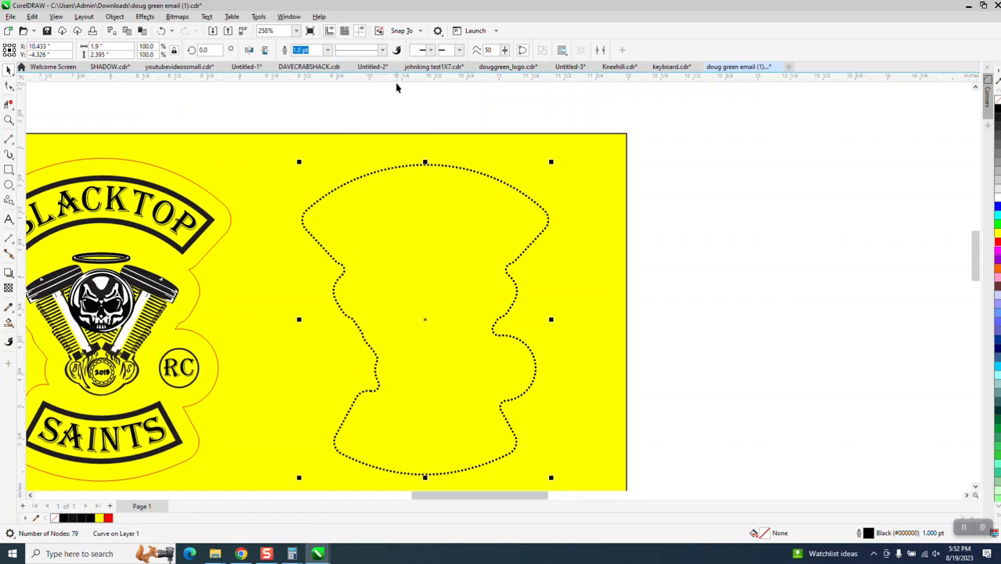
- Reapply the short-dash line style to the inner curve and move it 2.5 inches left around the logo
{"action": "left_click", "coordinate": [383, 50]}
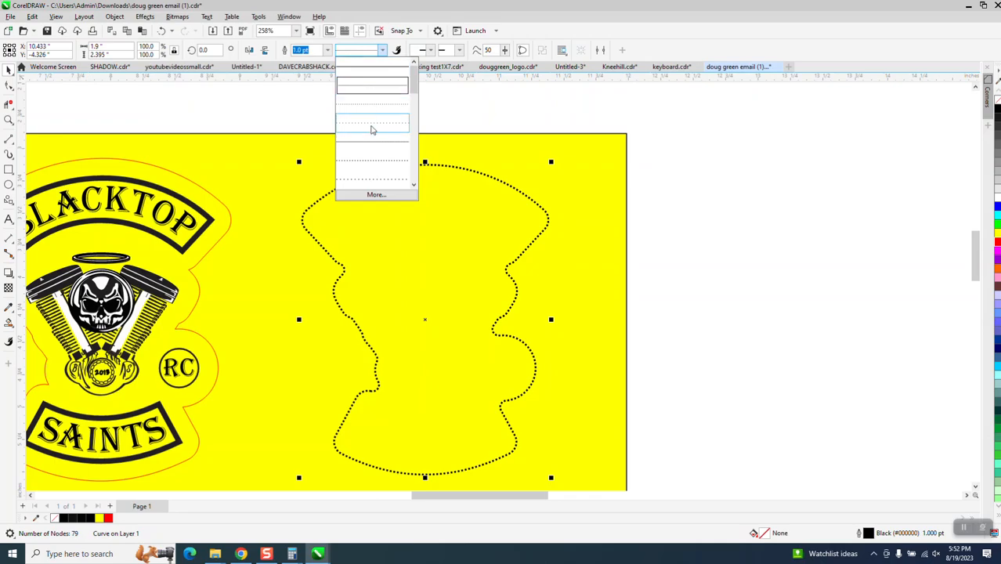
{"action": "left_click", "coordinate": [368, 163]}
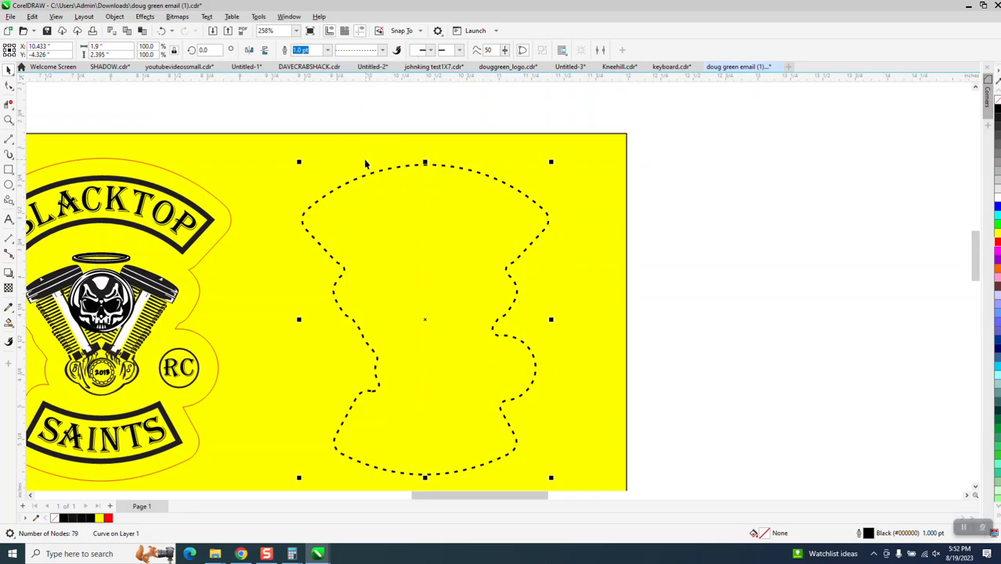
{"action": "scroll", "coordinate": [425, 138], "scroll_direction": "down", "scroll_amount": 2}
{"action": "key", "text": "Left"}
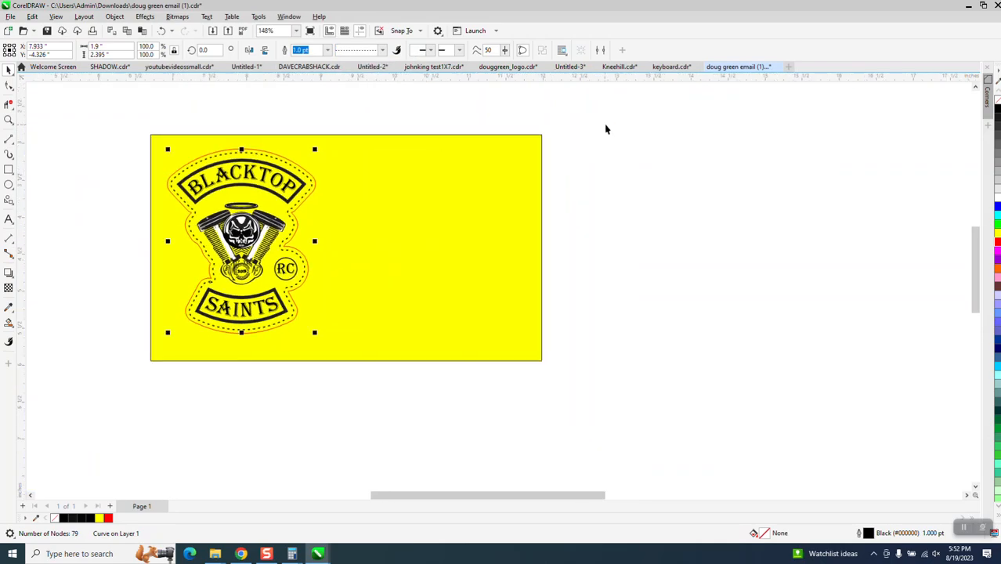
- Delete the white-outlined strip covering the engine's right cylinder beside the skull
{"action": "left_click", "coordinate": [9, 119]}
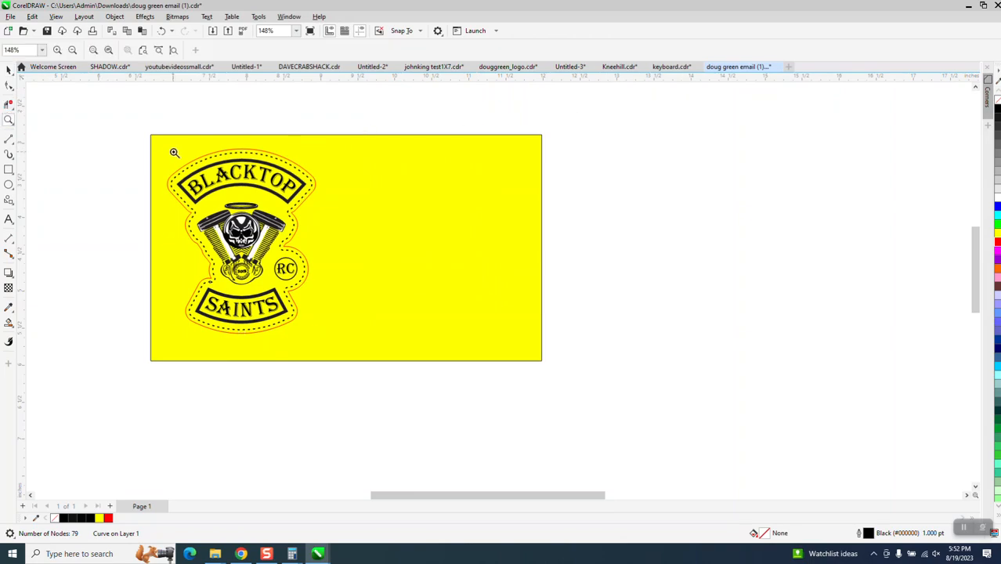
{"action": "left_click", "coordinate": [523, 396]}
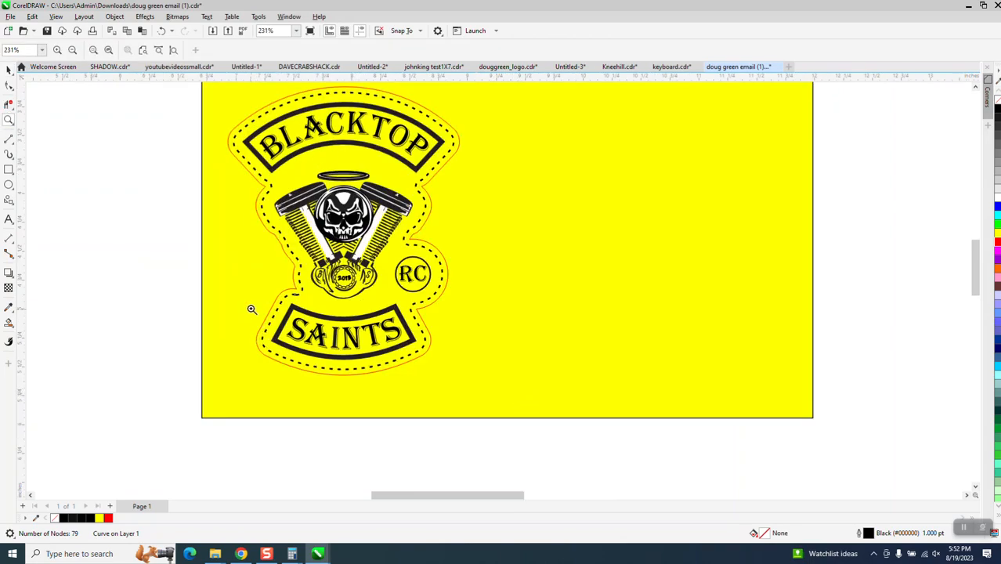
{"action": "left_click_drag", "start_coordinate": [269, 284], "coordinate": [310, 311]}
{"action": "scroll", "coordinate": [239, 264], "scroll_direction": "down", "scroll_amount": 10}
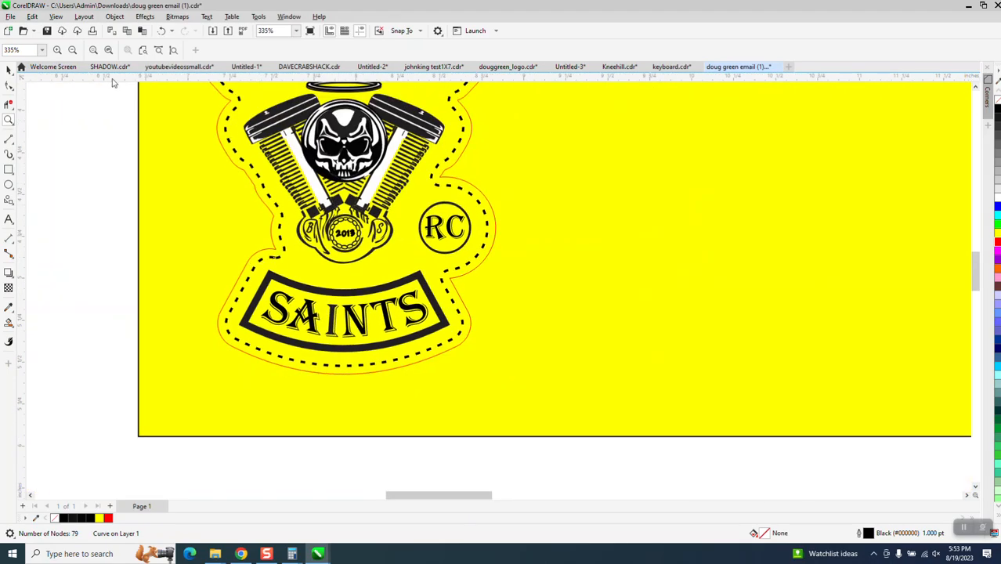
{"action": "left_click", "coordinate": [8, 69]}
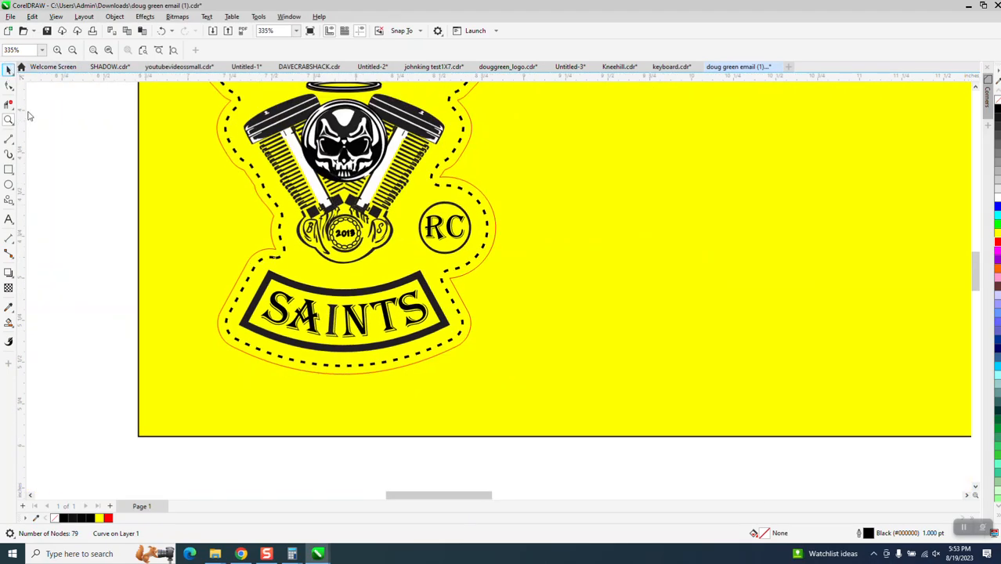
{"action": "left_click", "coordinate": [394, 151]}
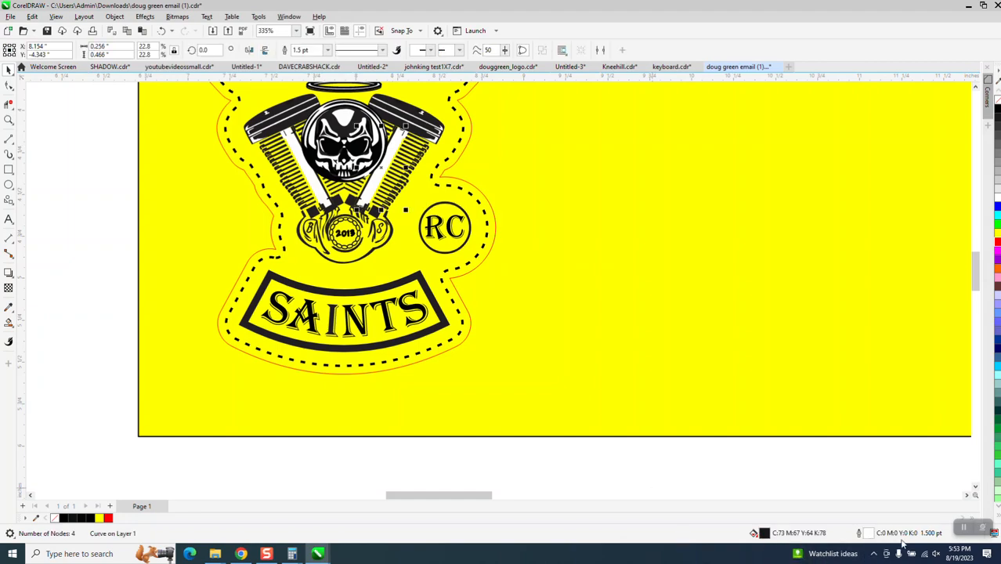
{"action": "left_click", "coordinate": [8, 120]}
{"action": "left_click_drag", "start_coordinate": [251, 106], "coordinate": [596, 271]}
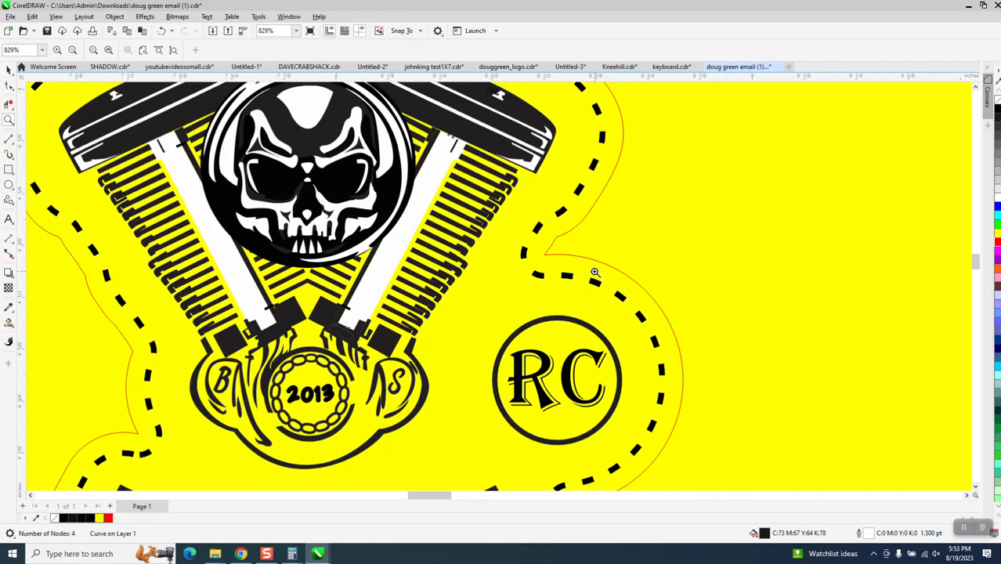
{"action": "left_click", "coordinate": [9, 69]}
{"action": "left_click", "coordinate": [439, 192]}
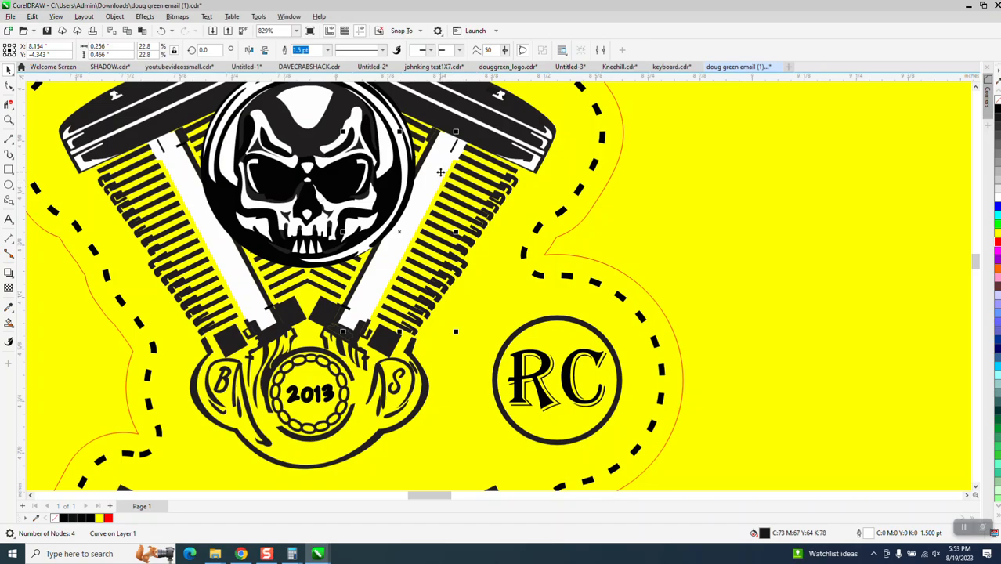
{"action": "key", "text": "Delete"}
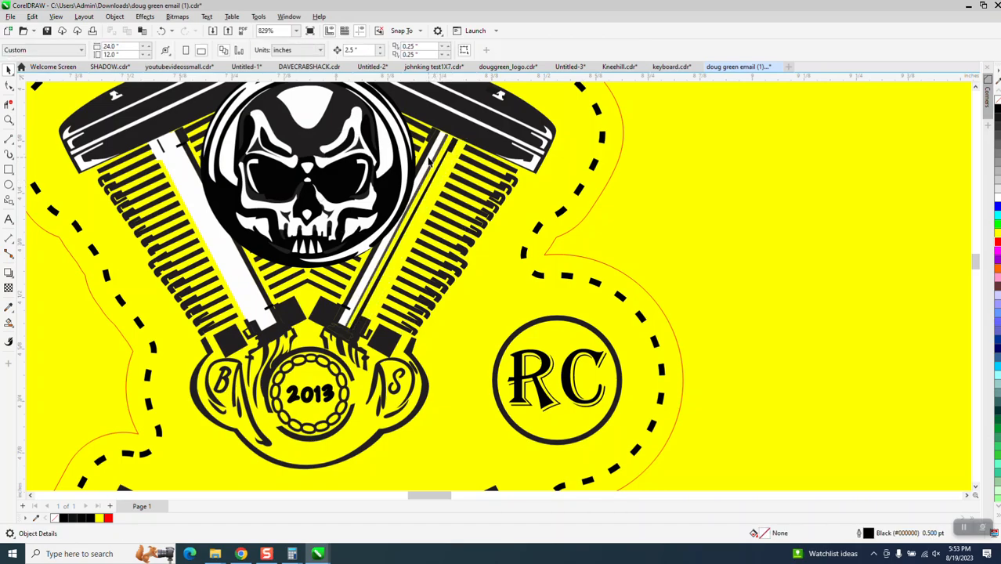
- Move the dashed inner curve and the red outer curve 2.5 inches left, clear of the logo
{"action": "key", "text": "Delete"}
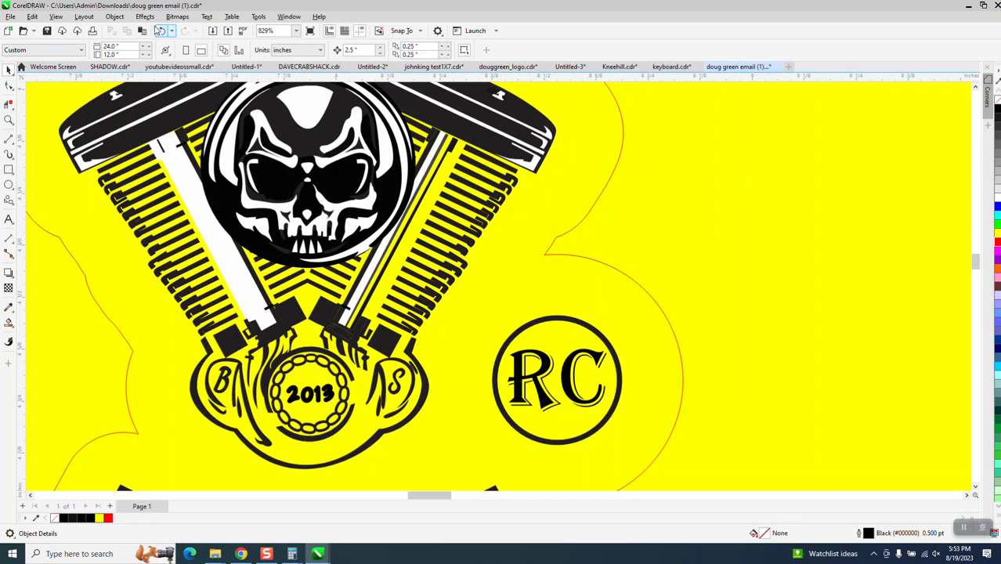
{"action": "left_click", "coordinate": [159, 31]}
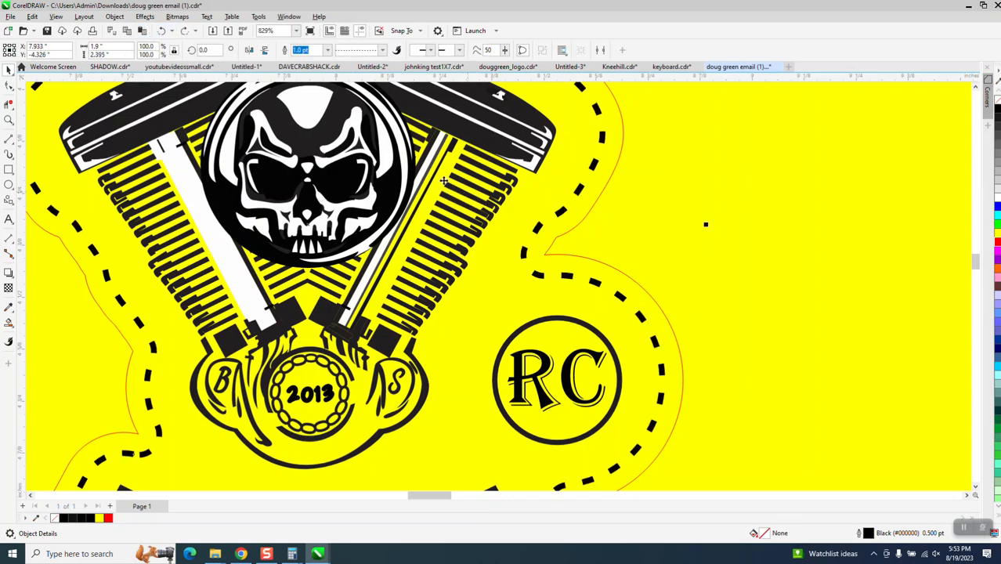
{"action": "left_click", "coordinate": [681, 181]}
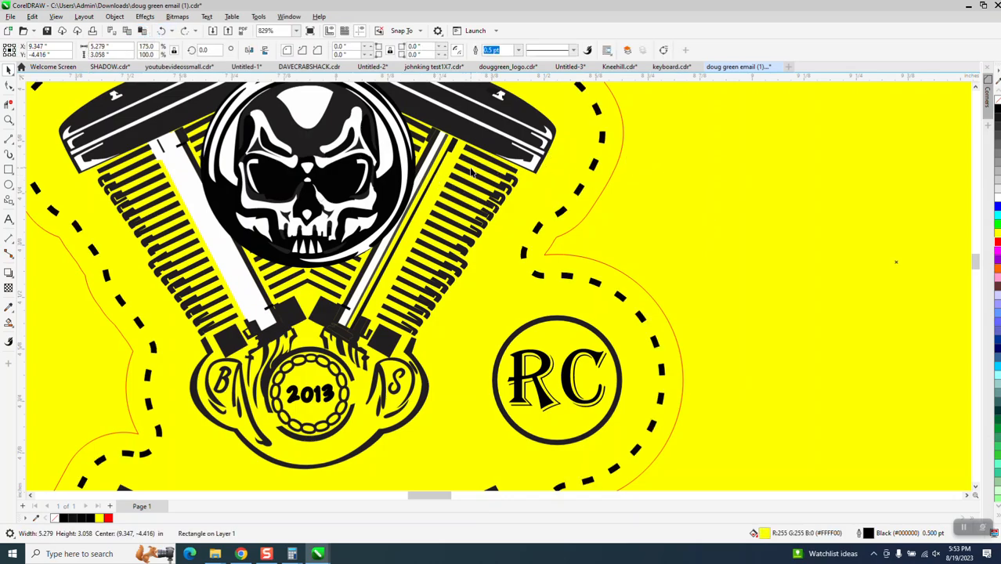
{"action": "left_click", "coordinate": [422, 176]}
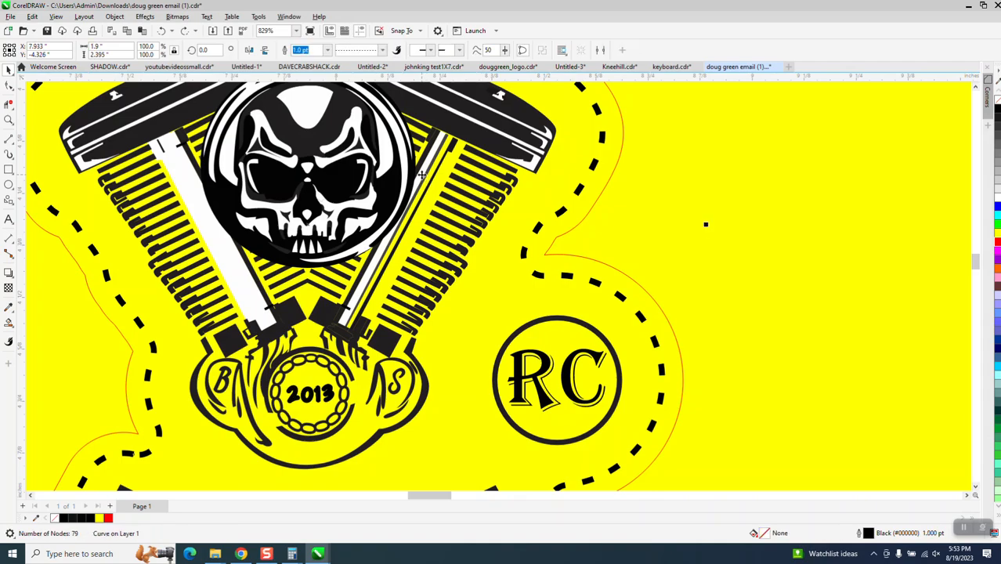
{"action": "key", "text": "ctrl+z"}
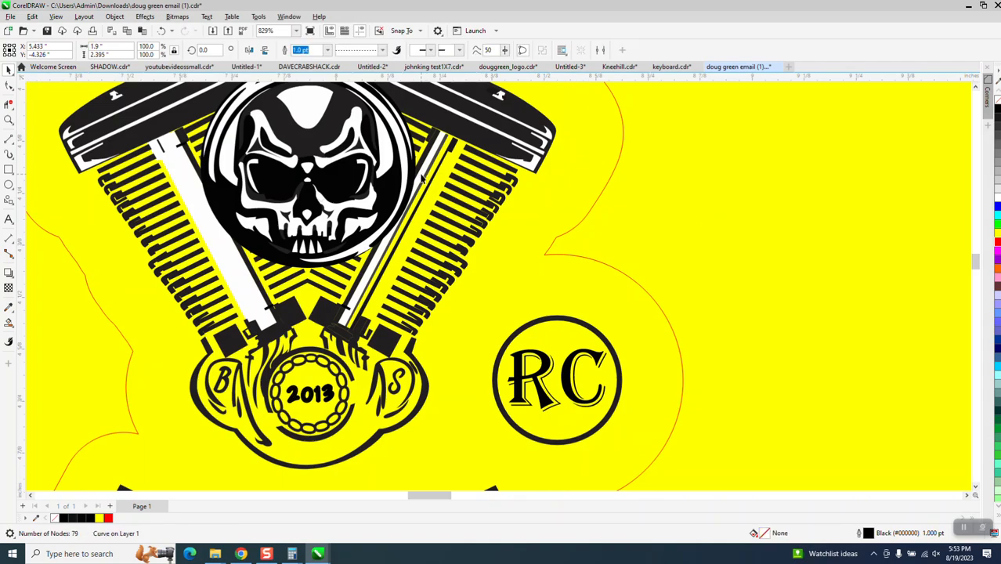
{"action": "key", "text": "Delete"}
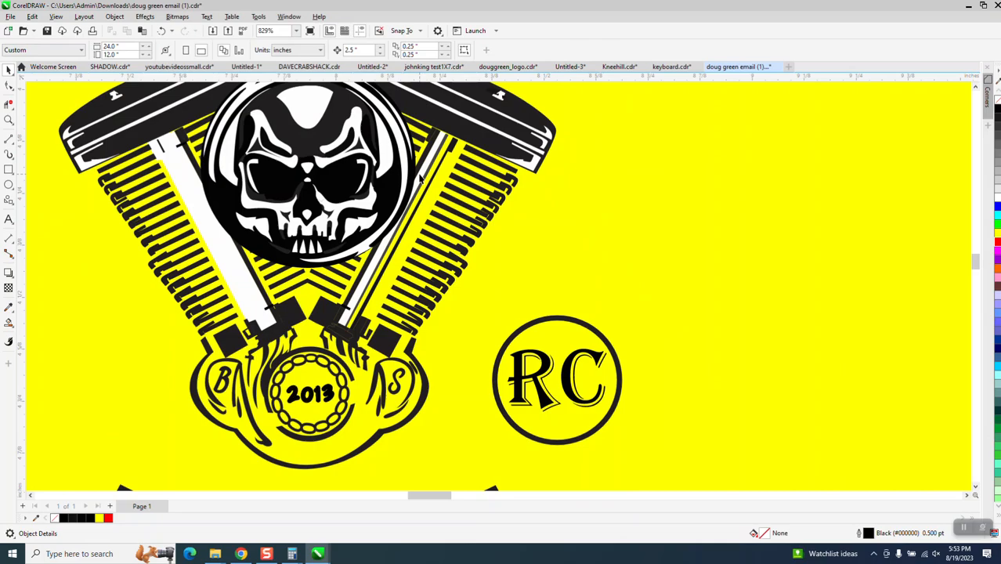
{"action": "left_click", "coordinate": [162, 31]}
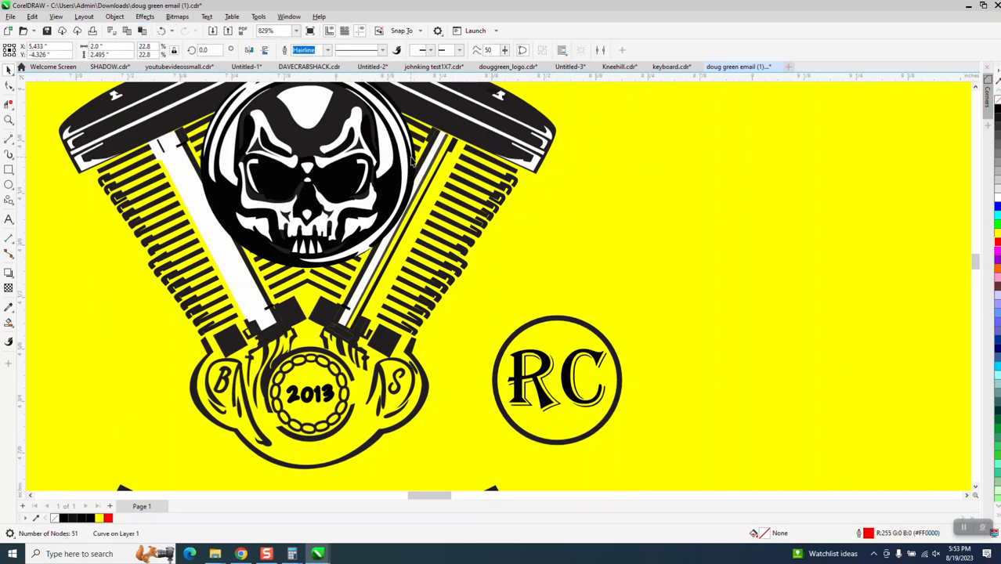
- Delete the remaining white-outlined strip on the right cylinder and the matching strips on the left cylinder
{"action": "key", "text": "Escape"}
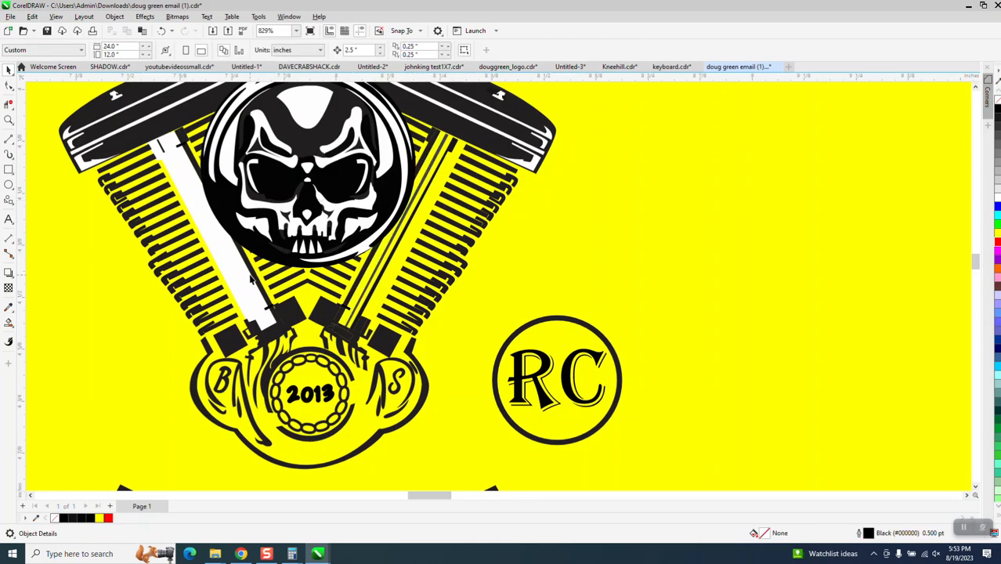
{"action": "left_click", "coordinate": [212, 228]}
{"action": "key", "text": "Delete"}
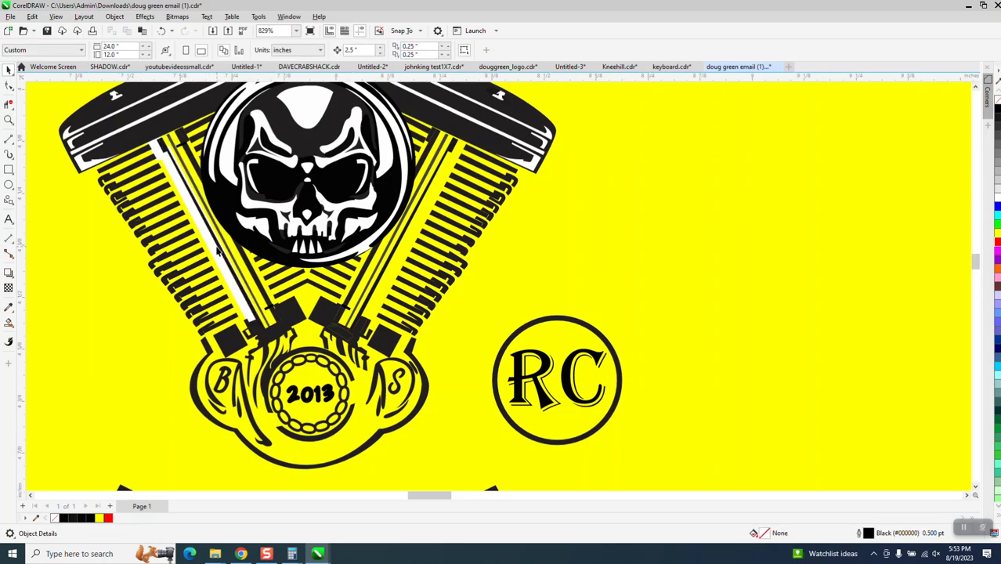
{"action": "key", "text": "ctrl+z"}
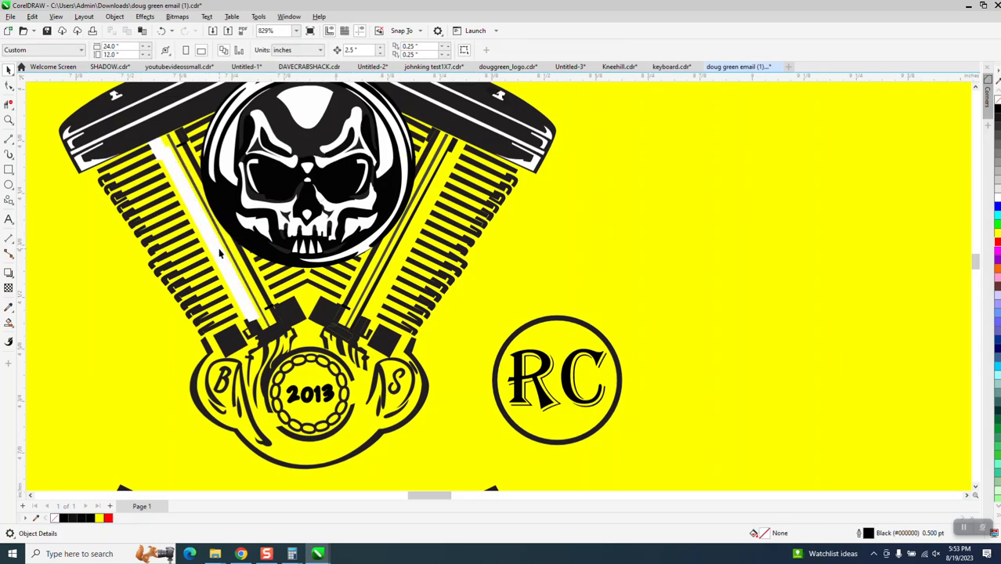
{"action": "left_click", "coordinate": [161, 31]}
{"action": "left_click", "coordinate": [201, 228]}
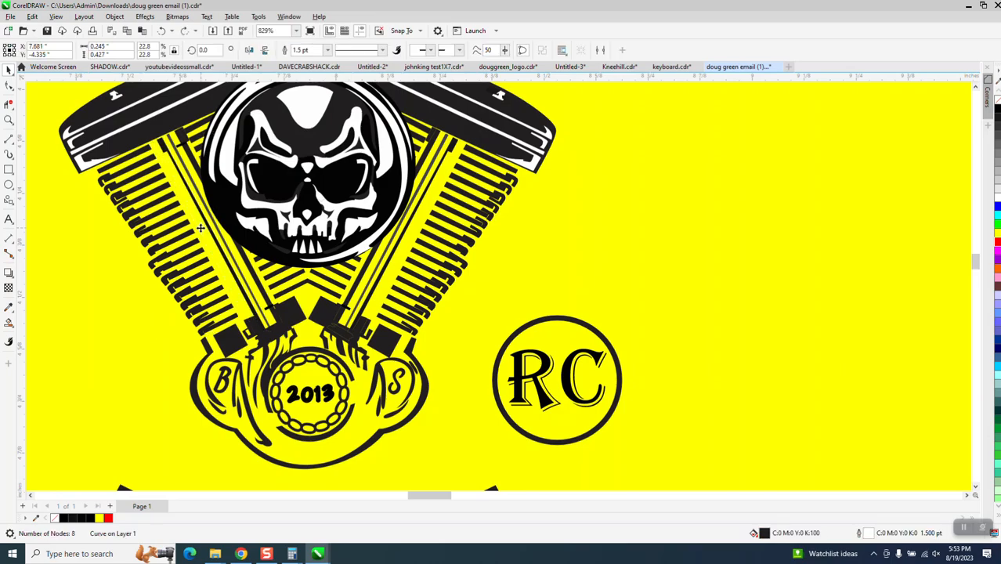
{"action": "key", "text": "Delete"}
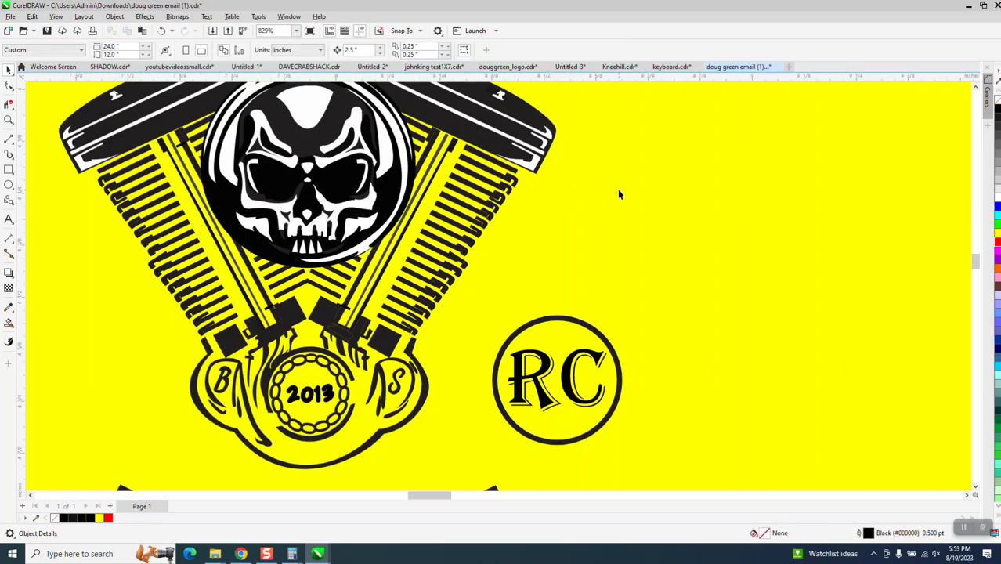
- Try deleting the white forehead shape on the skull, and undo the deletion
{"action": "scroll", "coordinate": [538, 163], "scroll_direction": "down", "scroll_amount": 2}
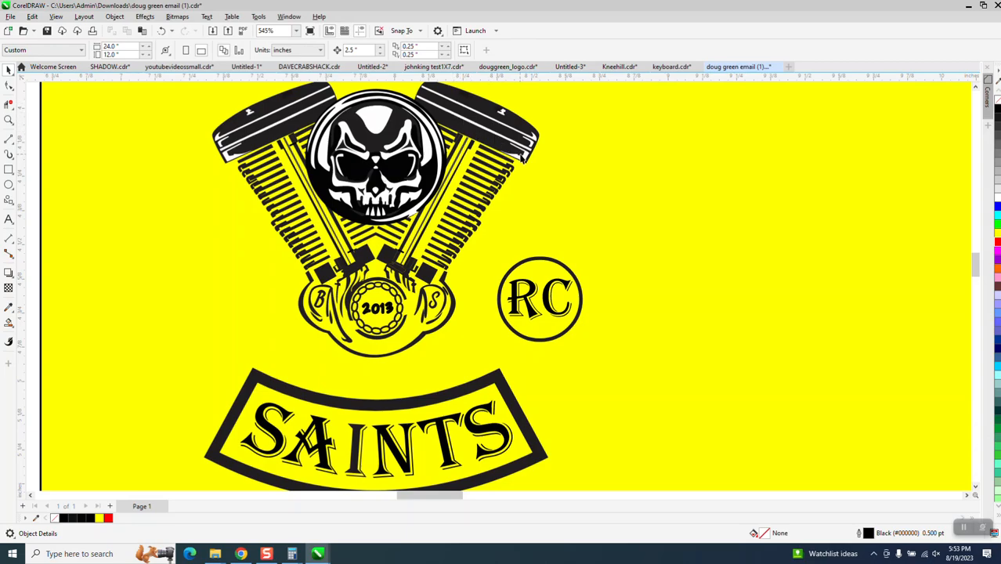
{"action": "left_click", "coordinate": [523, 160]}
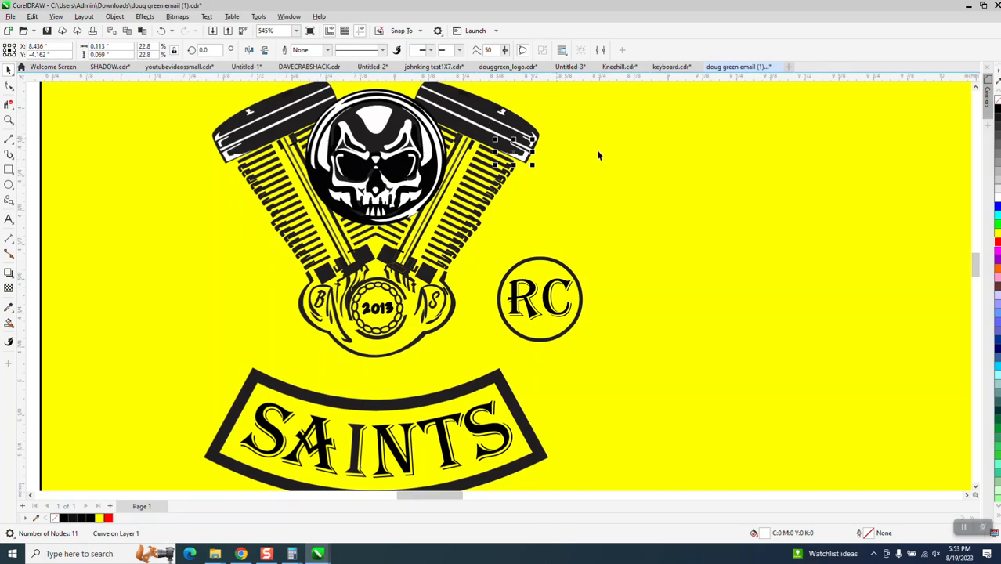
{"action": "left_click", "coordinate": [8, 70]}
{"action": "left_click", "coordinate": [404, 137]}
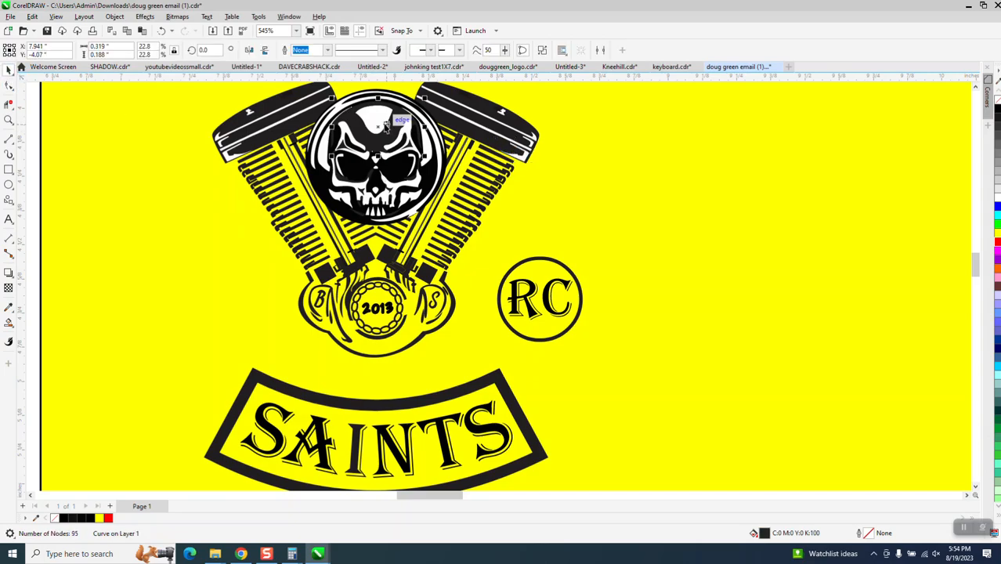
{"action": "key", "text": "Escape"}
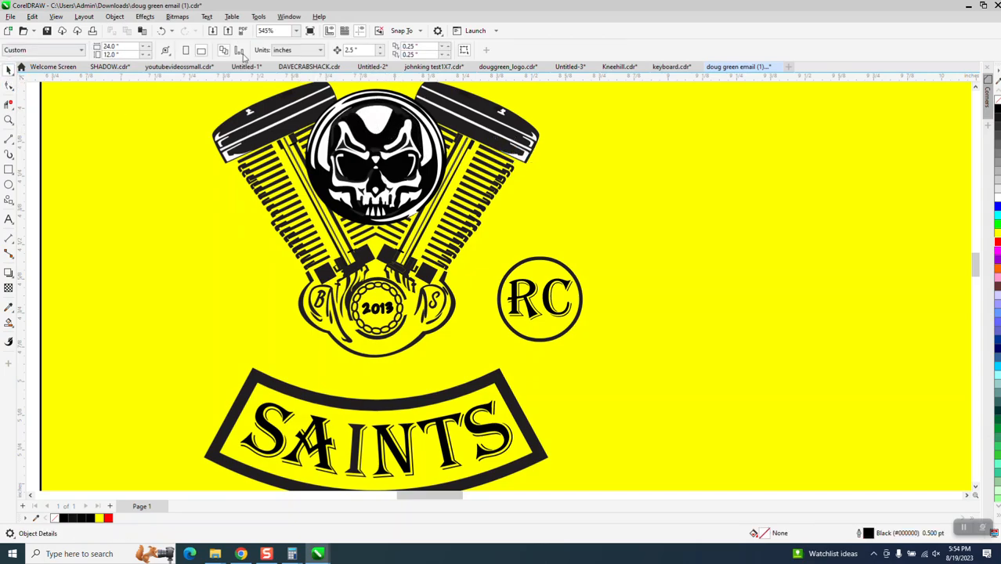
{"action": "left_click", "coordinate": [162, 30]}
{"action": "left_click", "coordinate": [674, 139]}
{"action": "left_click", "coordinate": [373, 122]}
{"action": "key", "text": "Delete"}
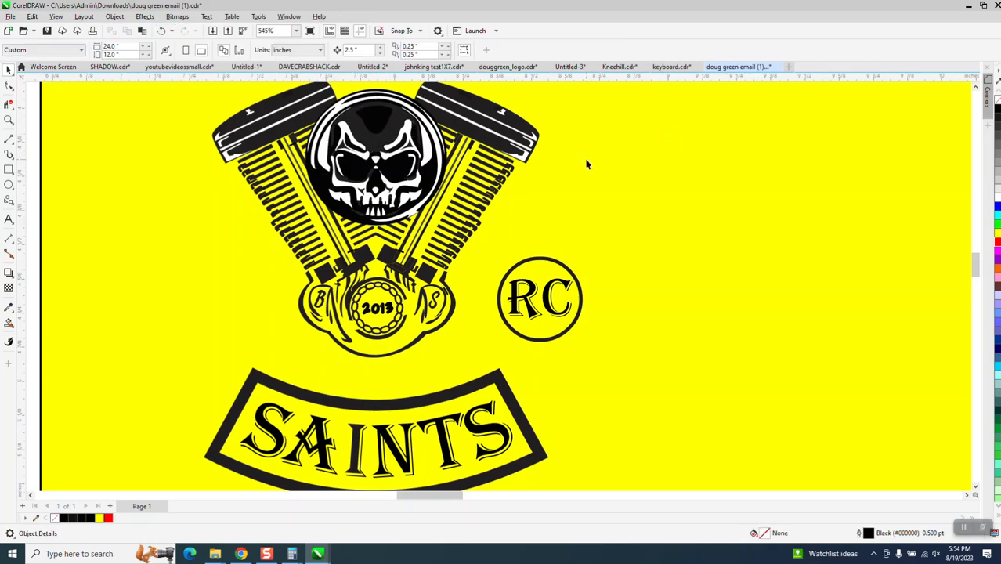
{"action": "left_click", "coordinate": [161, 30]}
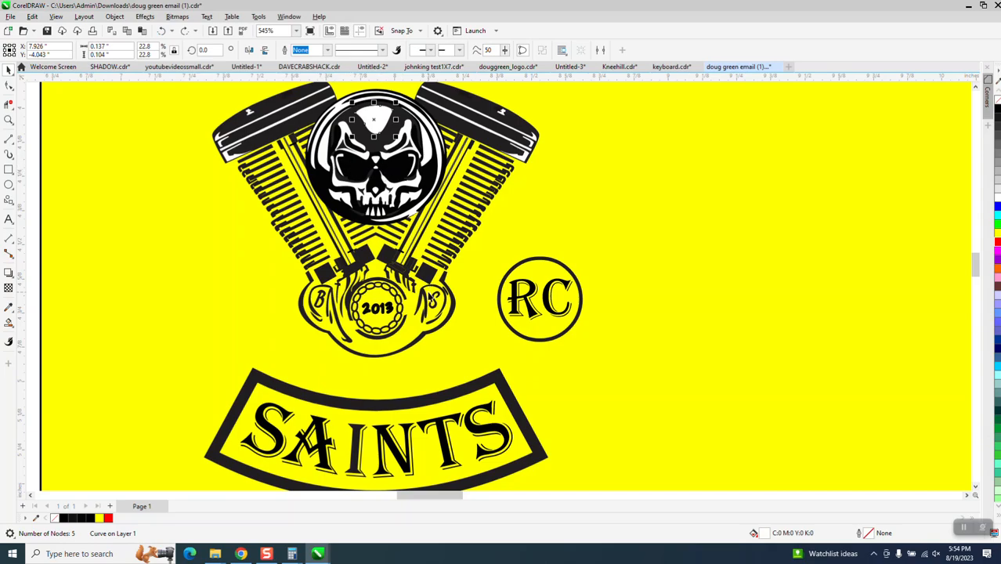
- Select the red outer and dashed inner curves together and move them 2.5 inches right, back around the logo
{"action": "scroll", "coordinate": [429, 302], "scroll_direction": "down", "scroll_amount": 4}
{"action": "left_click_drag", "start_coordinate": [107, 149], "coordinate": [205, 343]}
{"action": "left_click_drag", "start_coordinate": [311, 404], "coordinate": [347, 401]}
{"action": "key", "text": "Right"}
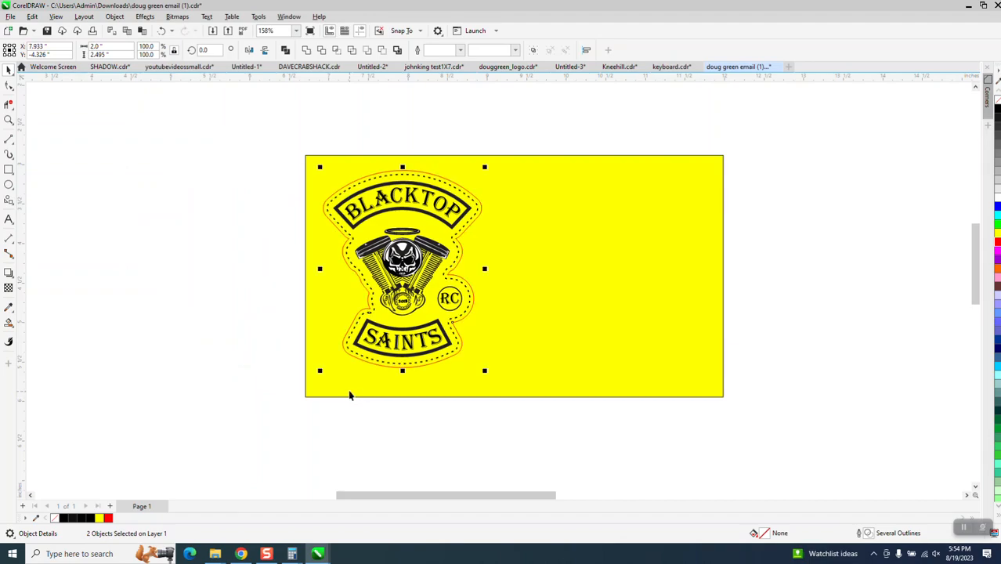
{"action": "left_click", "coordinate": [8, 120]}
{"action": "left_click_drag", "start_coordinate": [314, 161], "coordinate": [603, 405]}
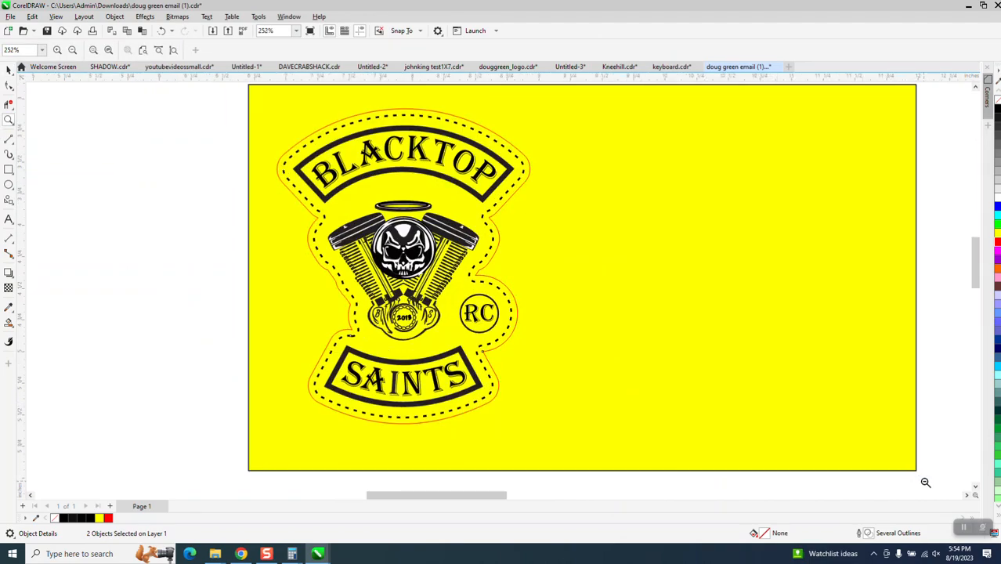